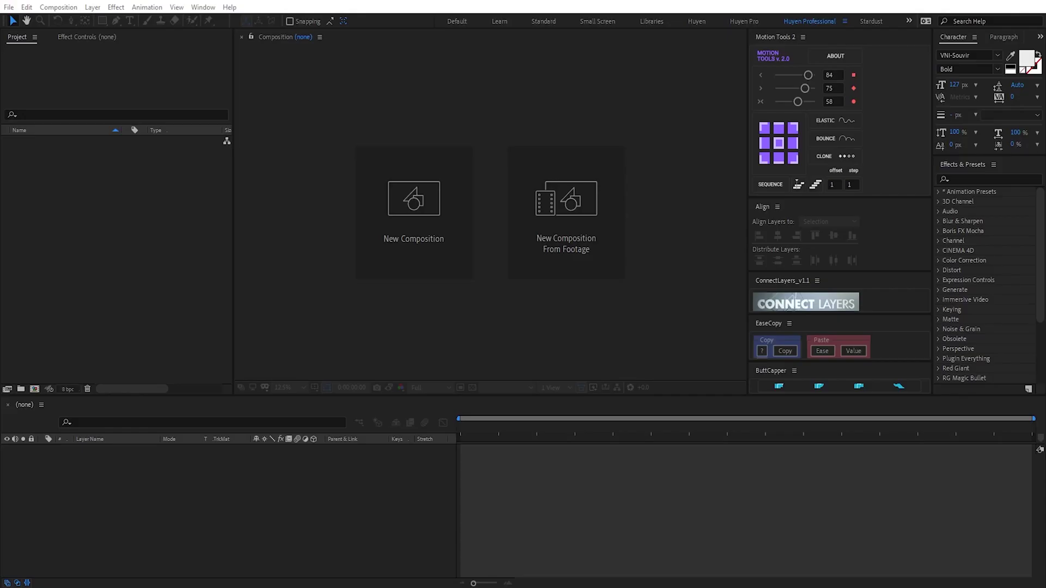
# Create a 10-second composition named Winter Storm at 1920 x 1080 and 24 fps.
pyautogui.click(411, 220)
pyautogui.write('Winter Storm')
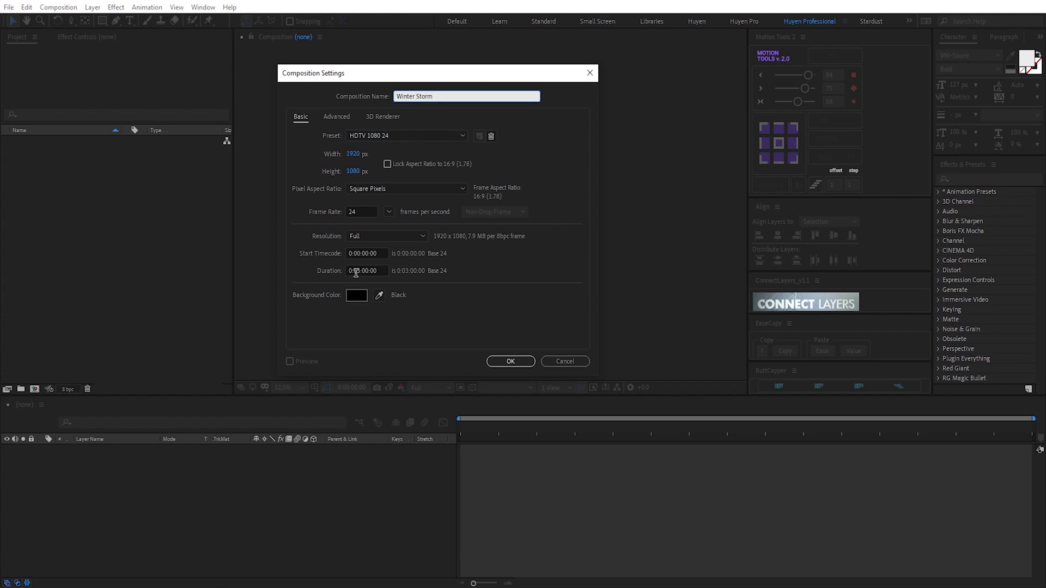
pyautogui.click(356, 271)
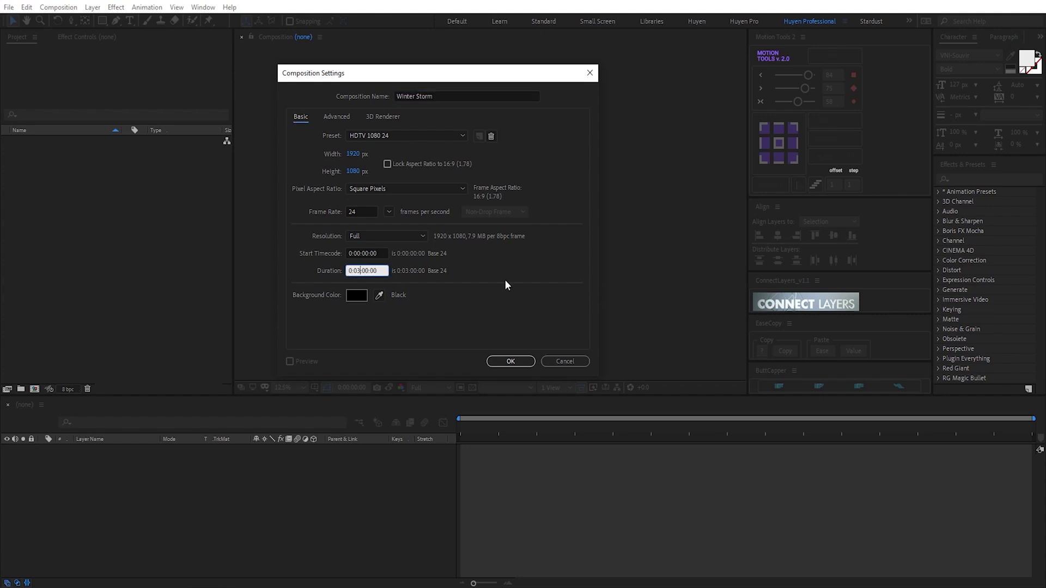
pyautogui.press('BackSpace')
pyautogui.write('1')
pyautogui.click(509, 362)
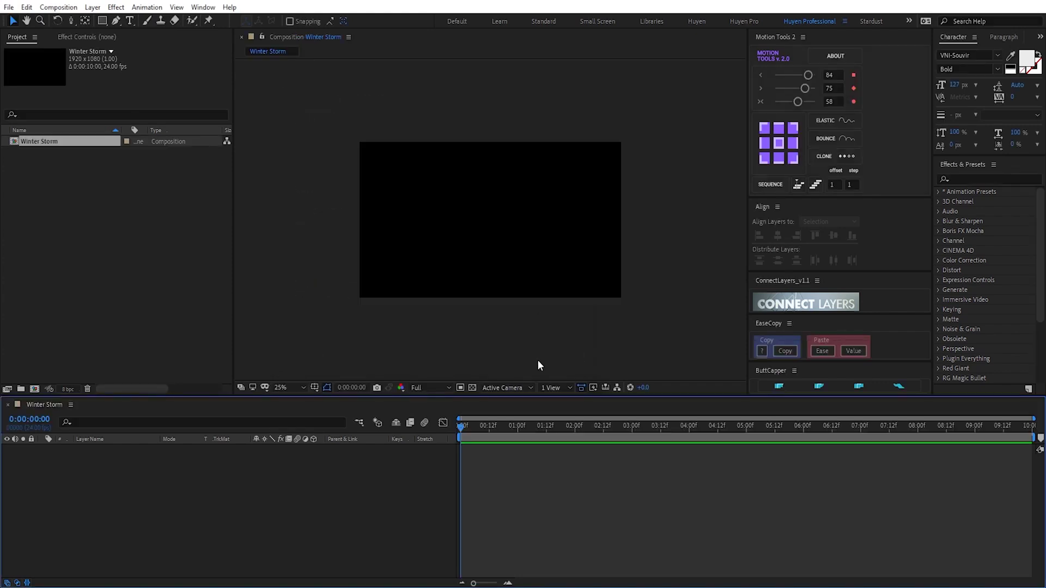
# Add a black 1920 x 1080 solid named BG to the Winter Storm composition.
pyautogui.click(289, 387)
pyautogui.click(306, 222)
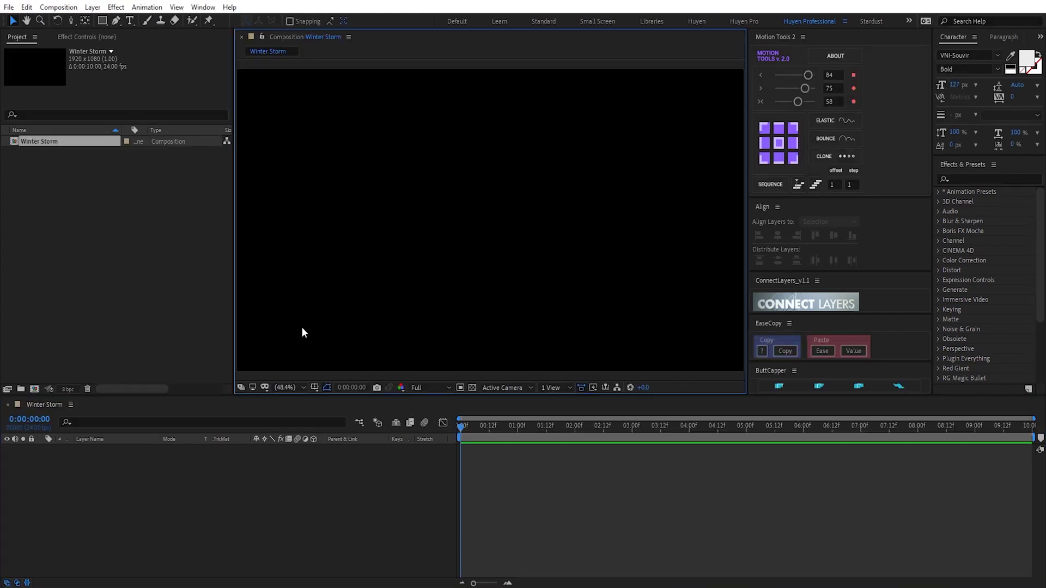
pyautogui.hotkey('ctrl', 'y')
pyautogui.write('BG')
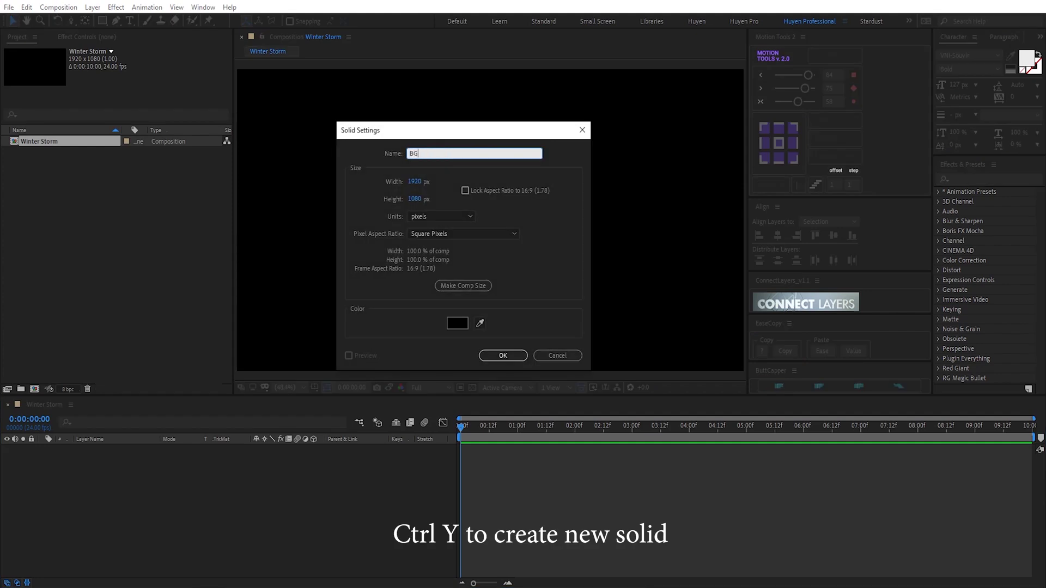
pyautogui.press('Return')
# Apply Gradient Ramp to the BG layer and set its start color to a bright cyan-blue.
pyautogui.hotkey('ctrl', 'space')
pyautogui.write('gra')
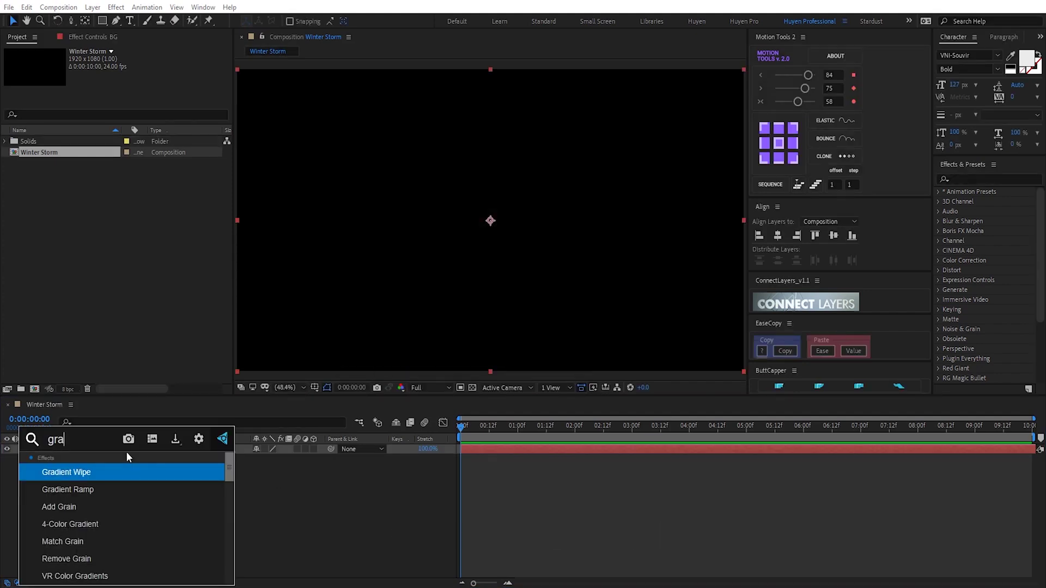
pyautogui.press('Return')
pyautogui.click(131, 81)
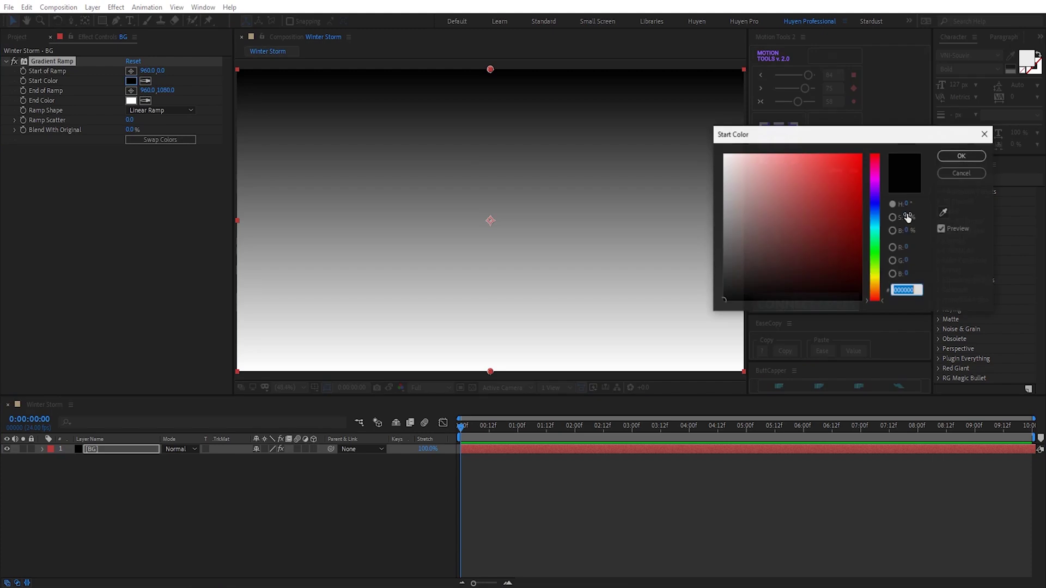
pyautogui.click(874, 224)
pyautogui.click(855, 212)
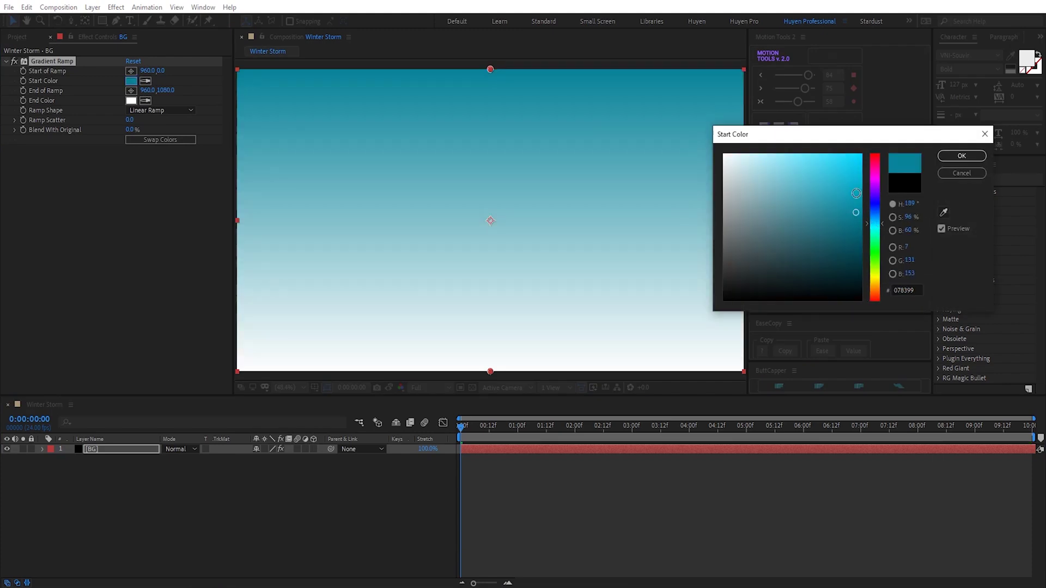
pyautogui.click(856, 193)
pyautogui.click(961, 156)
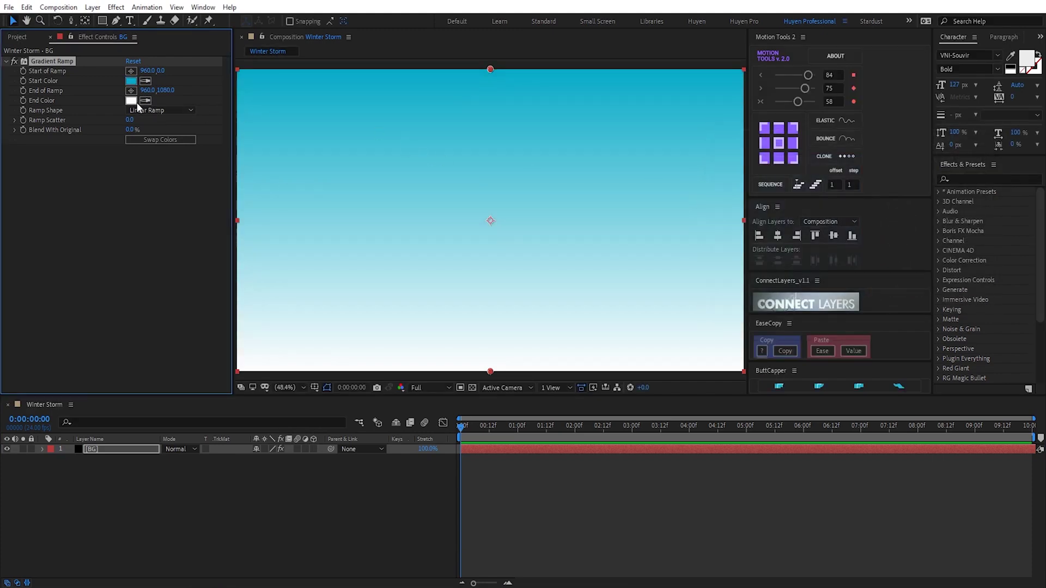
# Set the ramp's end color to dark navy 031D29 and move its start point above the frame to about 968, -190.
pyautogui.click(131, 100)
pyautogui.click(874, 231)
pyautogui.click(845, 247)
pyautogui.moveTo(846, 247); pyautogui.dragTo(851, 276)
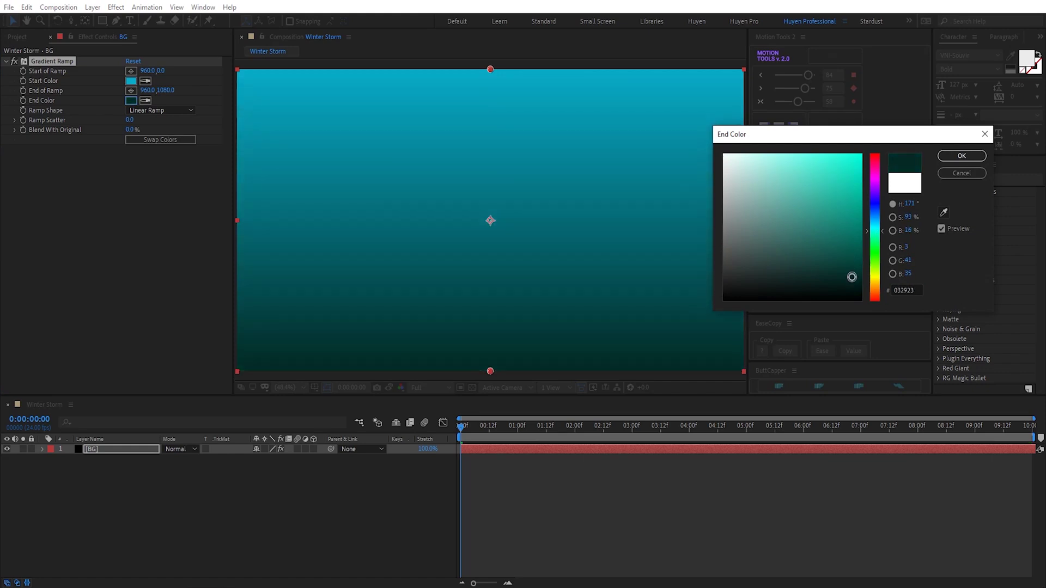
pyautogui.click(876, 220)
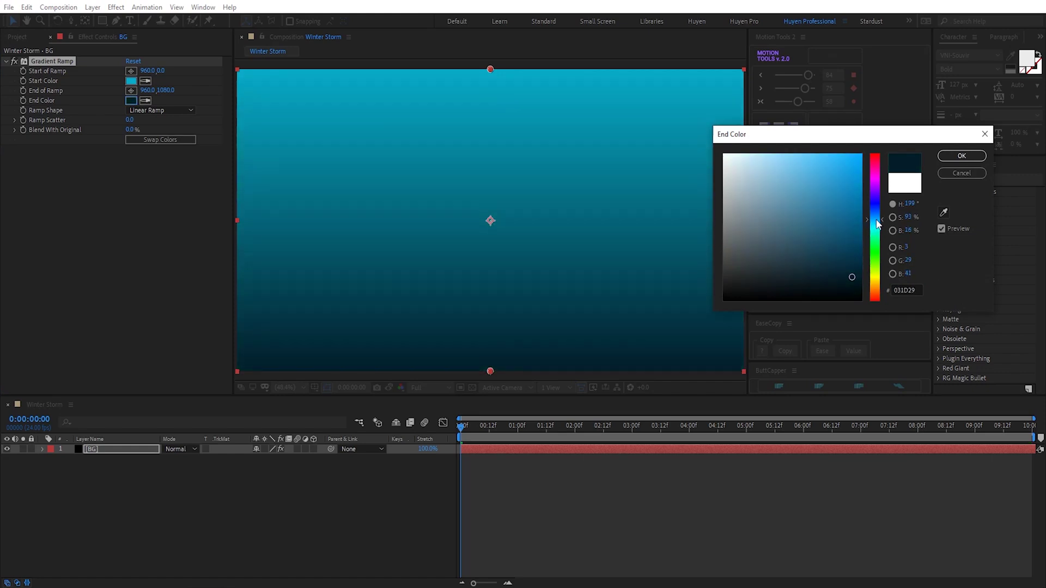
pyautogui.click(961, 155)
pyautogui.click(491, 73)
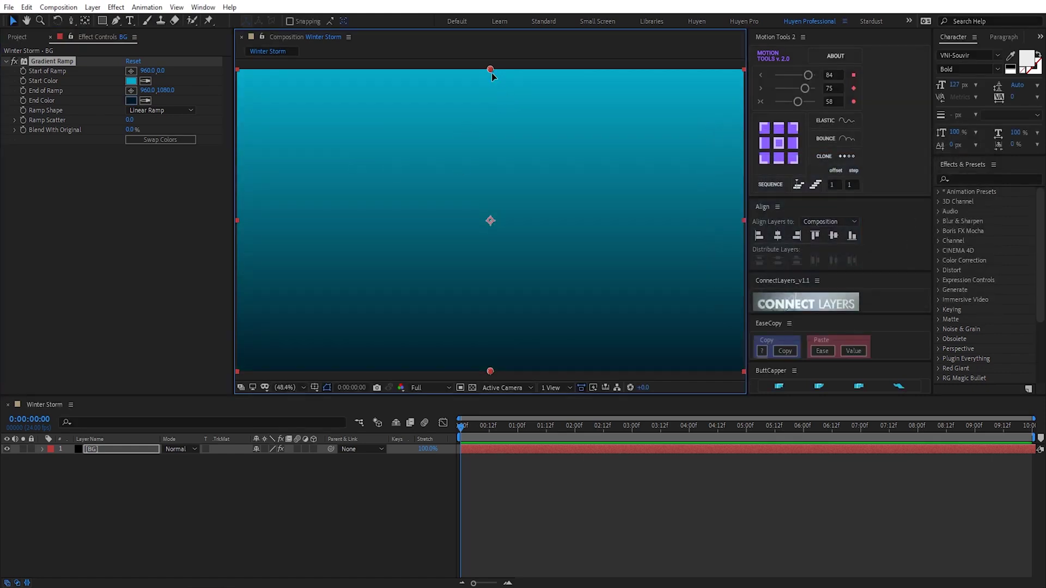
pyautogui.moveTo(490, 71); pyautogui.dragTo(493, 18)
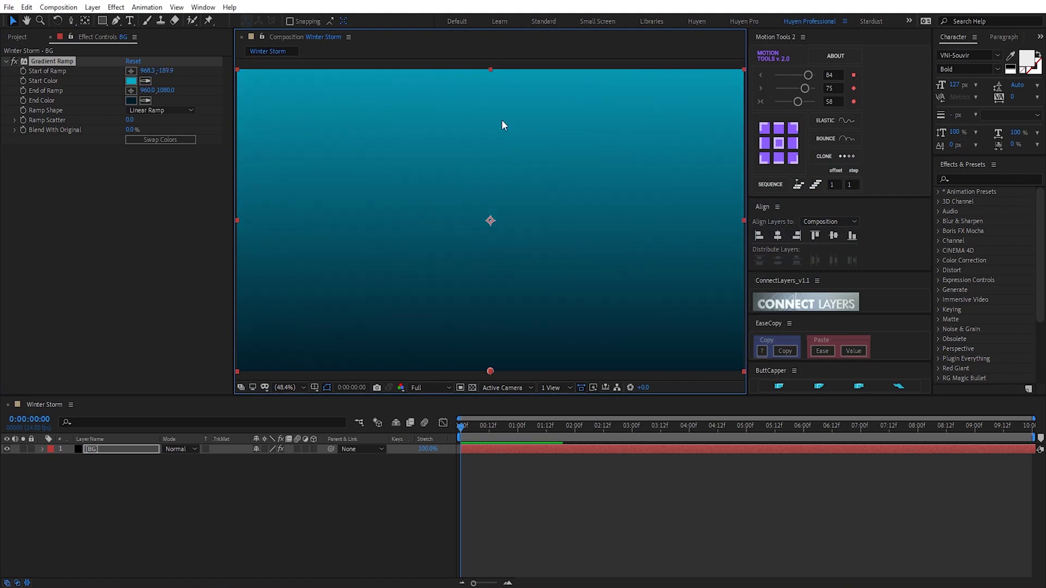
# Add Fractal Noise to the BG layer with fractal type Dynamic and noise type Spline.
pyautogui.click(122, 447)
pyautogui.hotkey('ctrl', 'space')
pyautogui.write('frac')
pyautogui.click(110, 474)
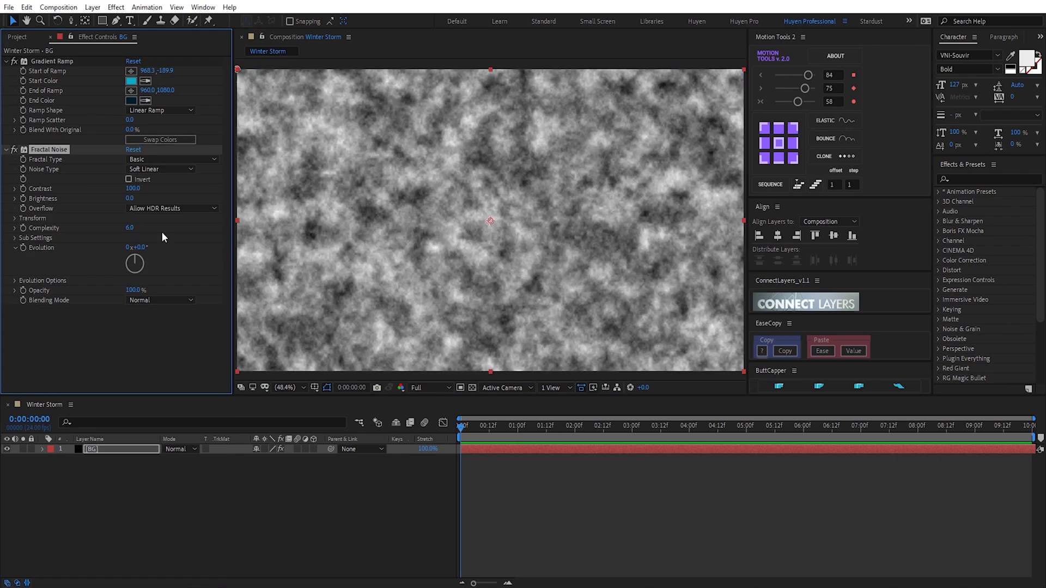
pyautogui.click(145, 159)
pyautogui.click(153, 229)
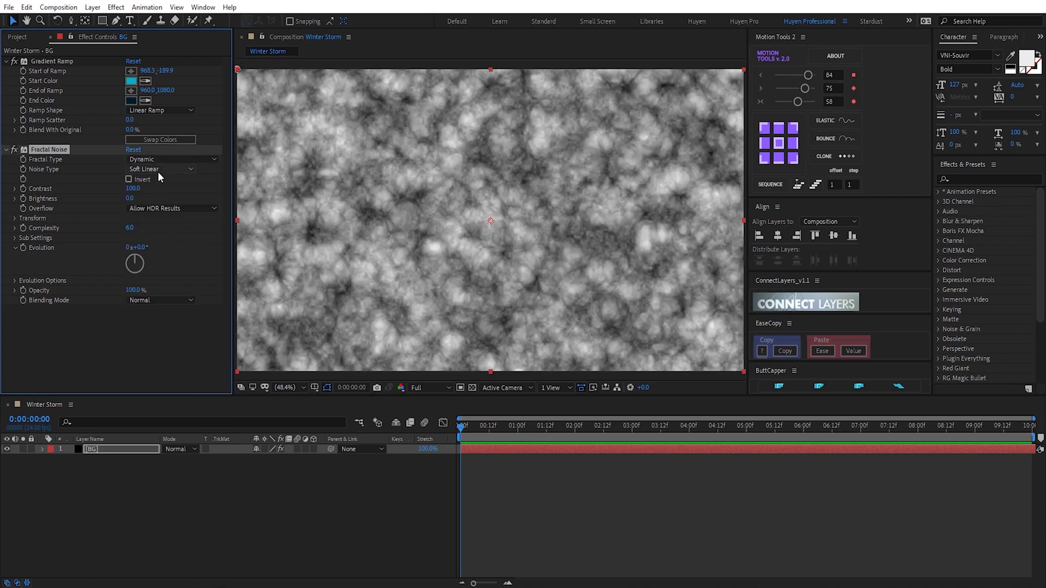
pyautogui.click(158, 171)
pyautogui.click(150, 223)
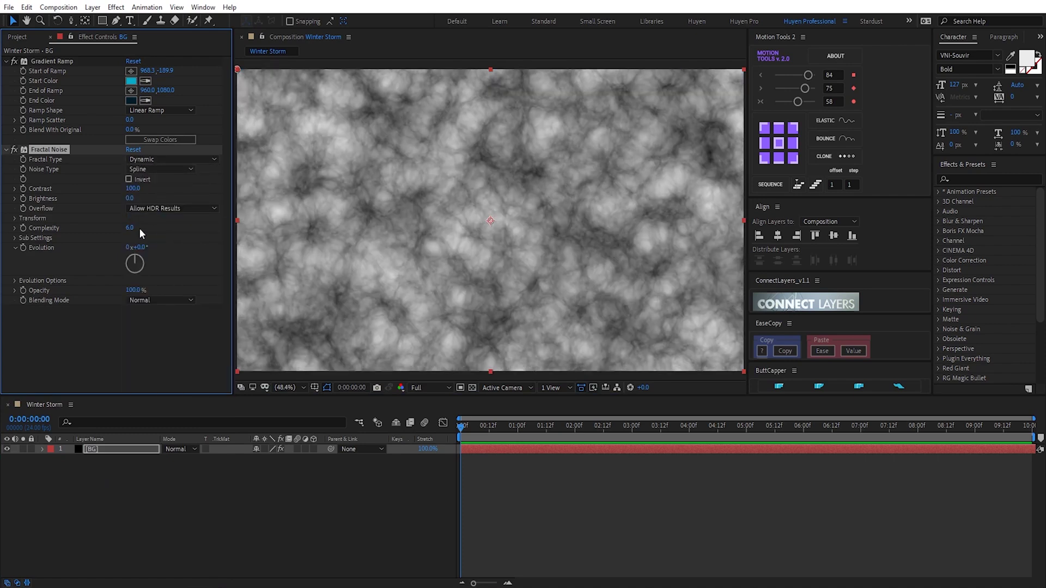
# Invert the fractal noise and set its contrast to 64 and its uniform scale to 158.
pyautogui.click(129, 179)
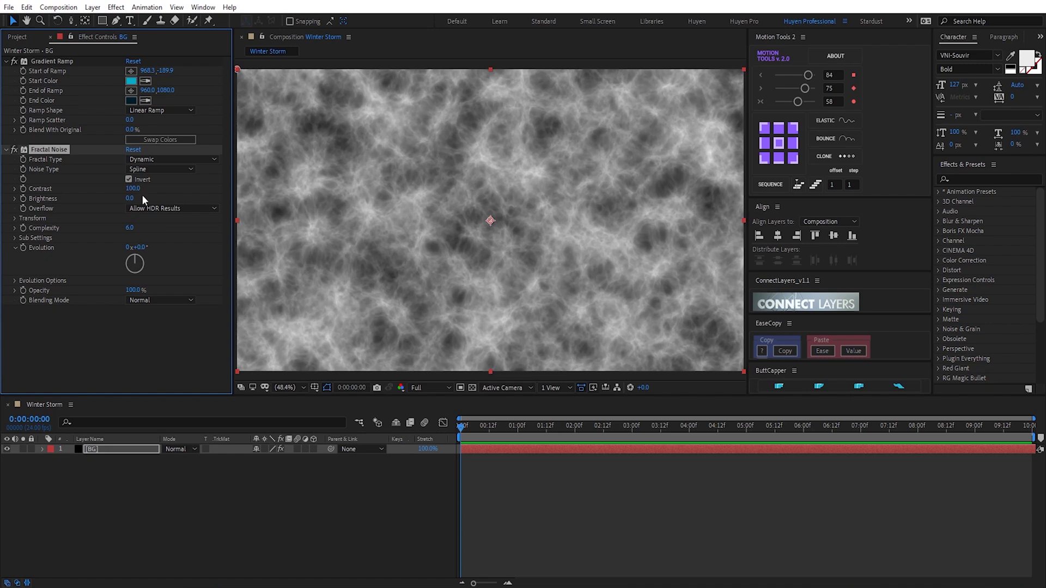
pyautogui.moveTo(132, 189); pyautogui.dragTo(113, 189)
pyautogui.click(14, 218)
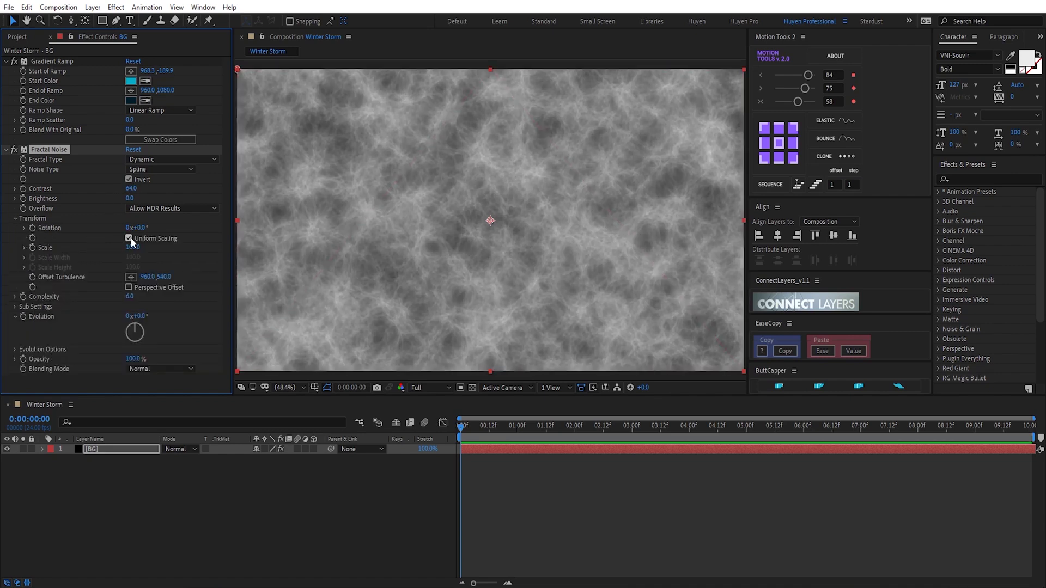
pyautogui.moveTo(133, 247); pyautogui.dragTo(165, 250)
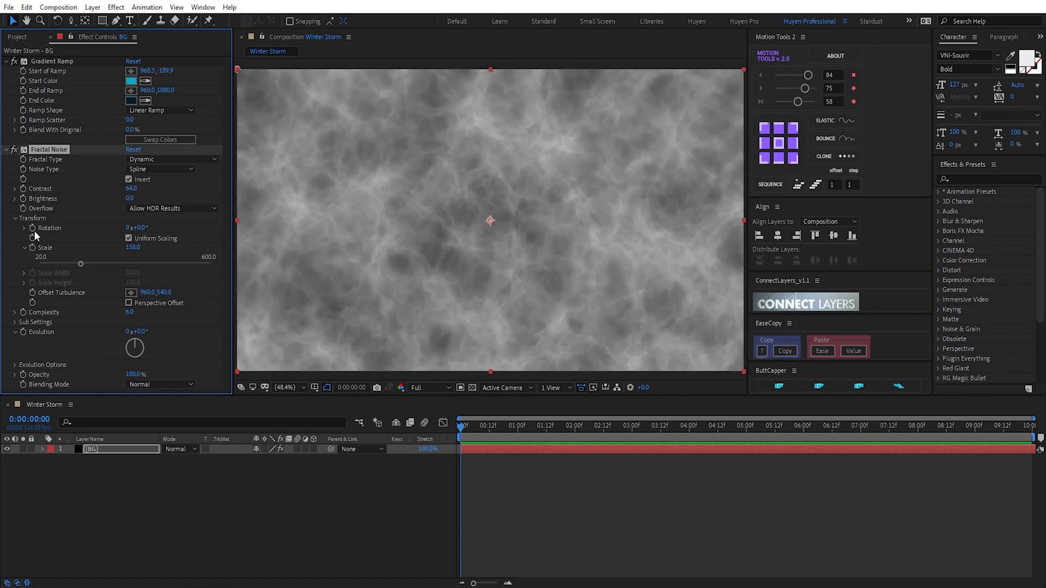
pyautogui.click(15, 218)
# Animate the Fractal Noise Evolution with the expression time*120 and check the motion at another frame.
pyautogui.keyDown('alt'); pyautogui.click(24, 247); pyautogui.keyUp('alt')
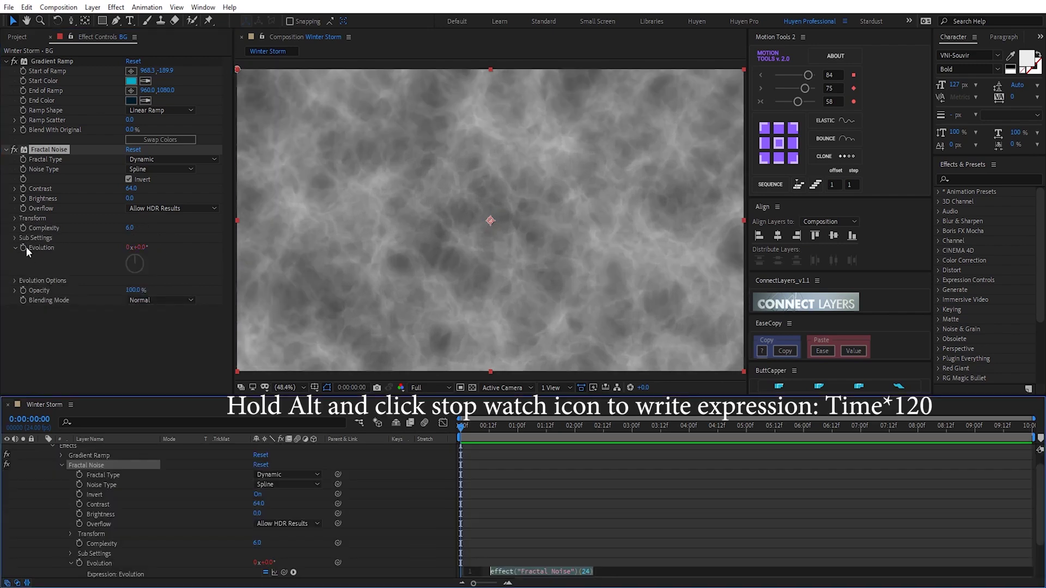
pyautogui.write('time*120')
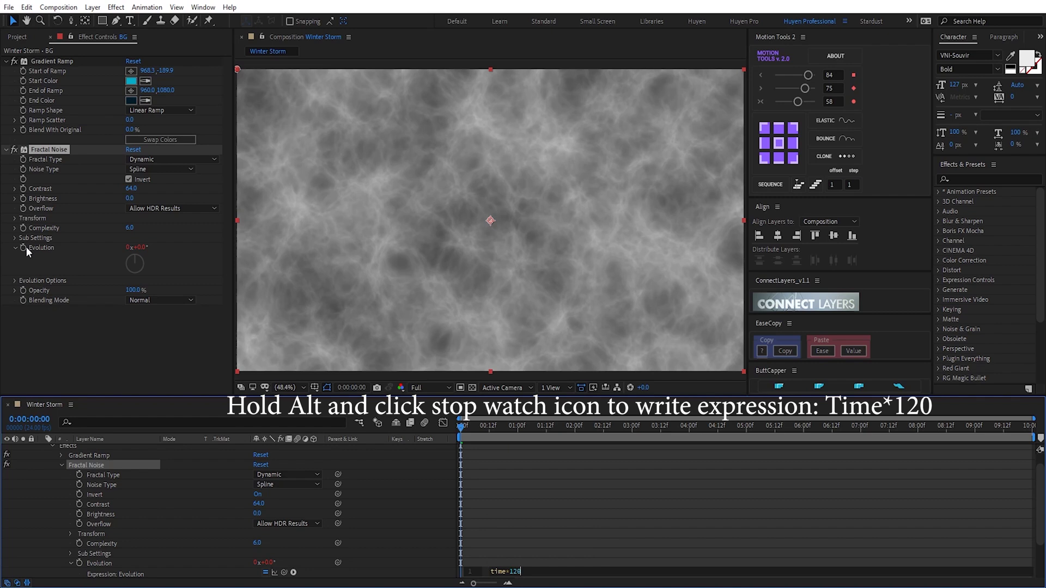
pyautogui.click(98, 236)
pyautogui.moveTo(476, 435); pyautogui.dragTo(500, 434)
pyautogui.scroll(1, 29, 468)
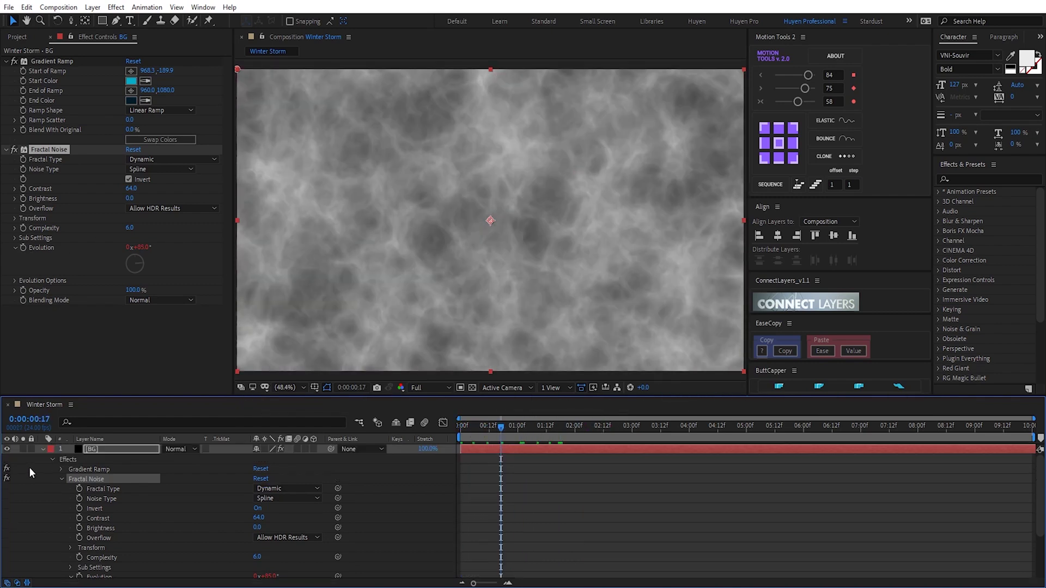
pyautogui.click(42, 449)
# Set the Fractal Noise blending mode to Soft Light and scrub through the timeline to preview the background.
pyautogui.click(158, 300)
pyautogui.click(147, 393)
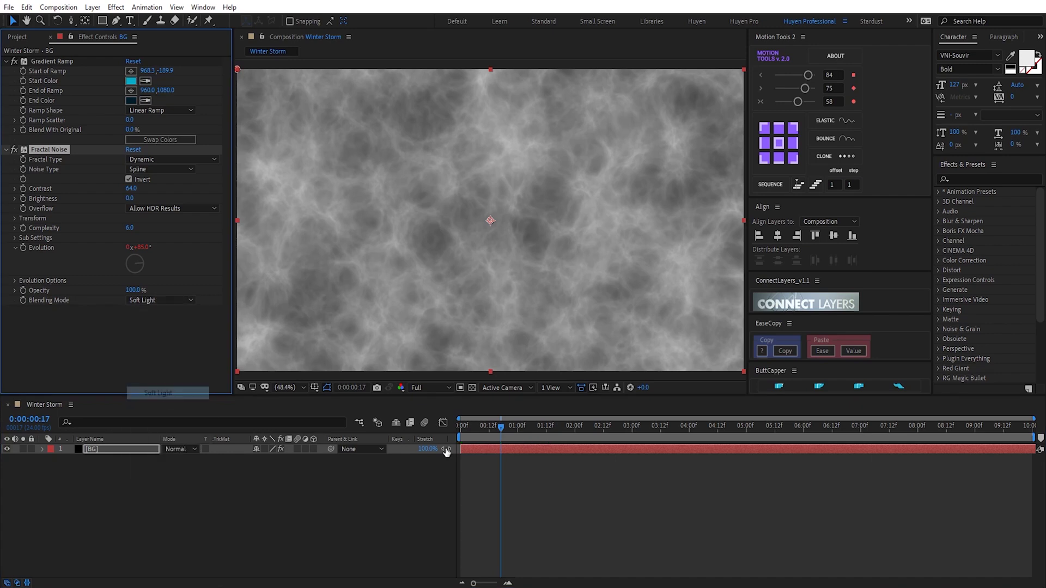
pyautogui.moveTo(539, 426); pyautogui.dragTo(798, 438)
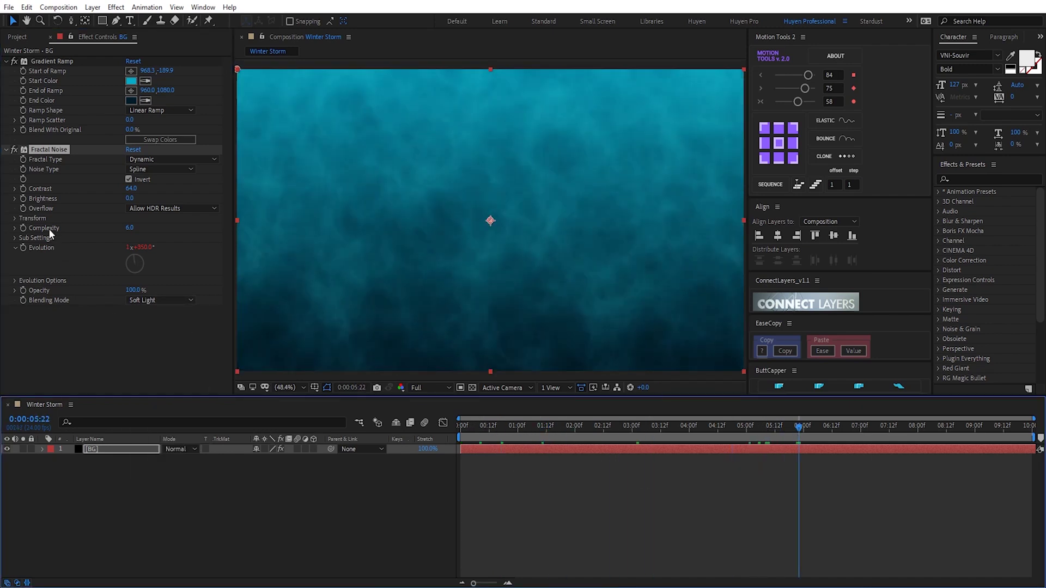
# Increase the Fractal Noise scale to 244, preview the motion, and collapse the BG layer's effects.
pyautogui.click(14, 218)
pyautogui.click(24, 247)
pyautogui.moveTo(133, 246); pyautogui.dragTo(177, 245)
pyautogui.click(484, 475)
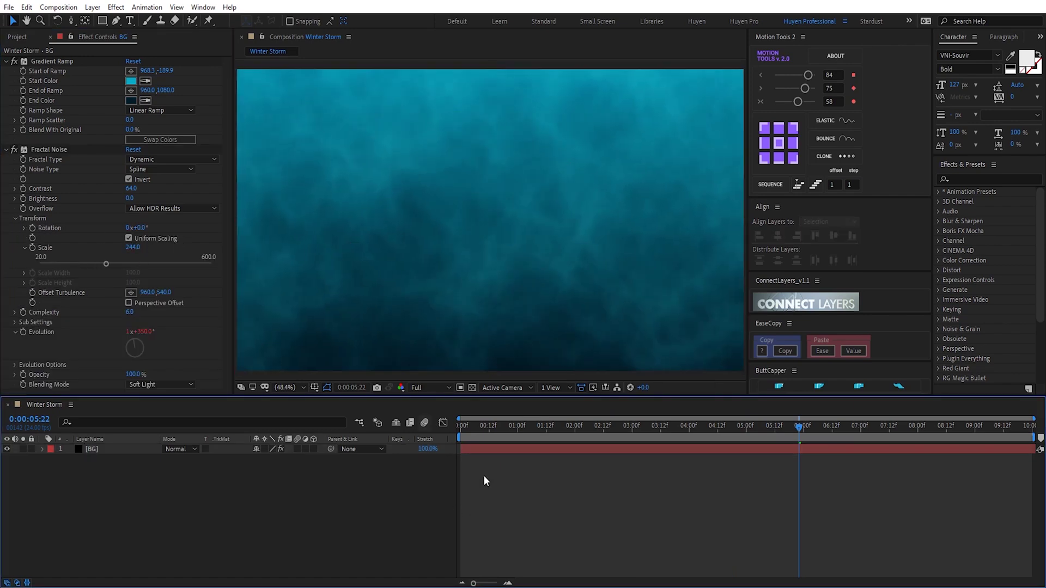
pyautogui.moveTo(594, 428); pyautogui.dragTo(722, 429)
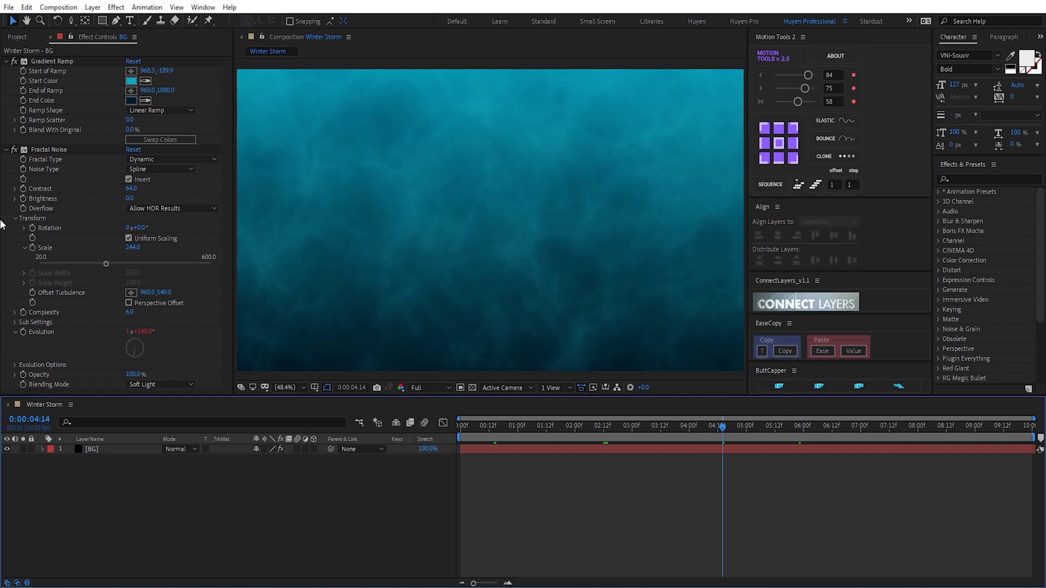
pyautogui.click(6, 62)
pyautogui.click(6, 72)
pyautogui.click(67, 484)
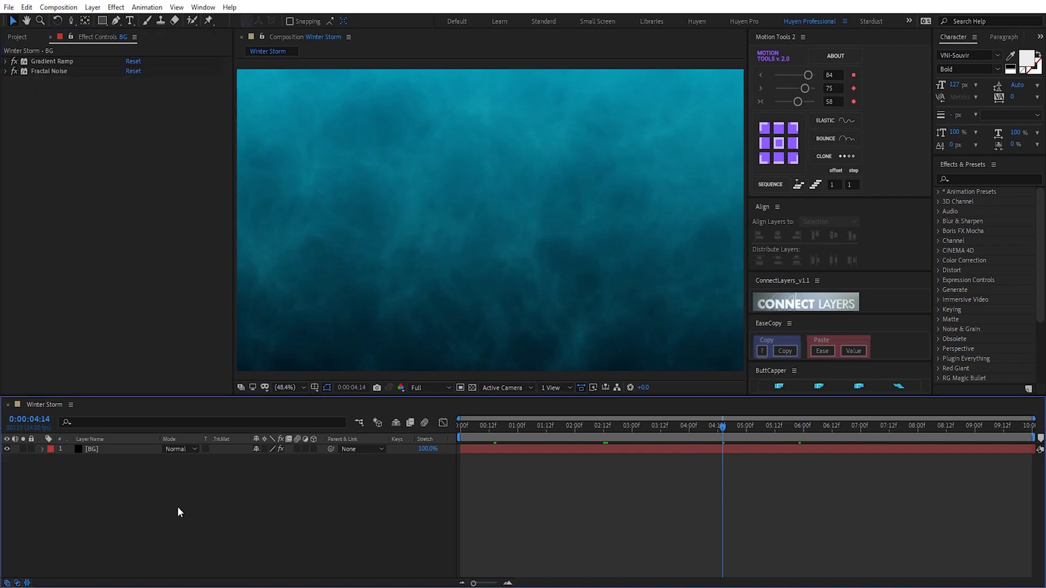
# Add a 1920 x 1080 solid named Snow above the BG layer and apply Trapcode Particular to it.
pyautogui.hotkey('ctrl', 'y')
pyautogui.write('Snow')
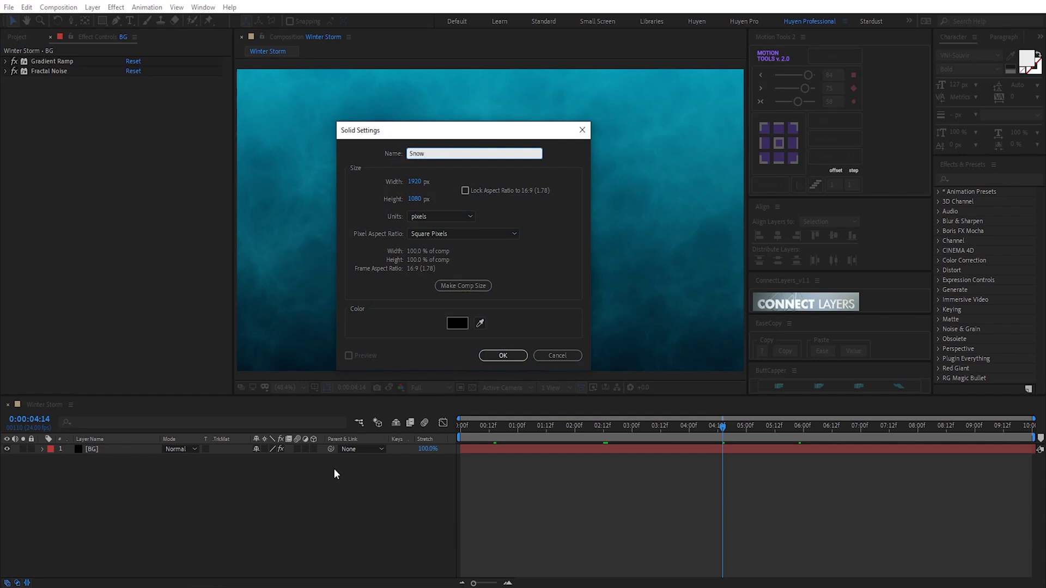
pyautogui.click(503, 356)
pyautogui.click(115, 7)
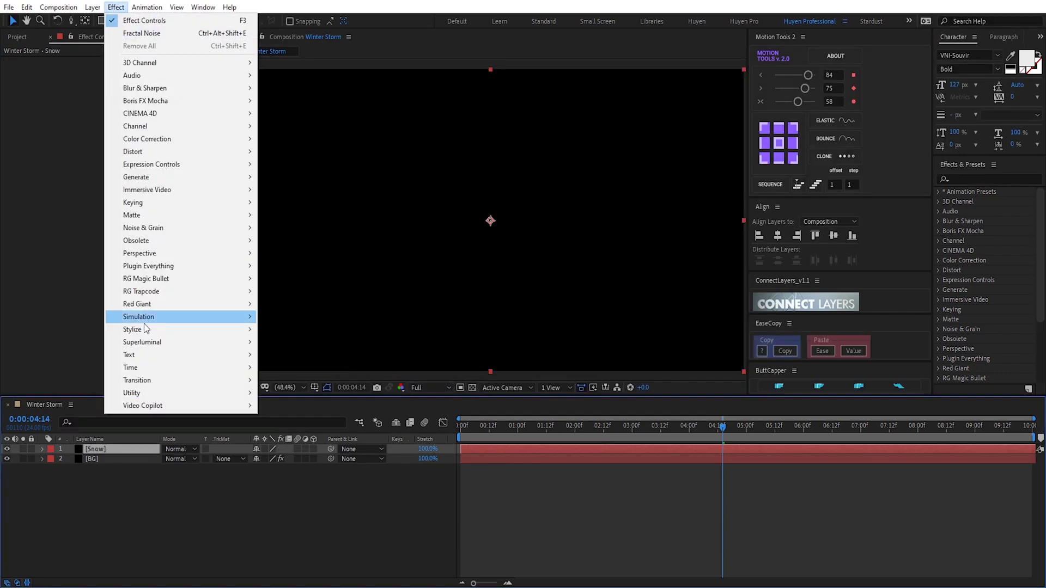
pyautogui.moveTo(181, 291)
pyautogui.click(283, 371)
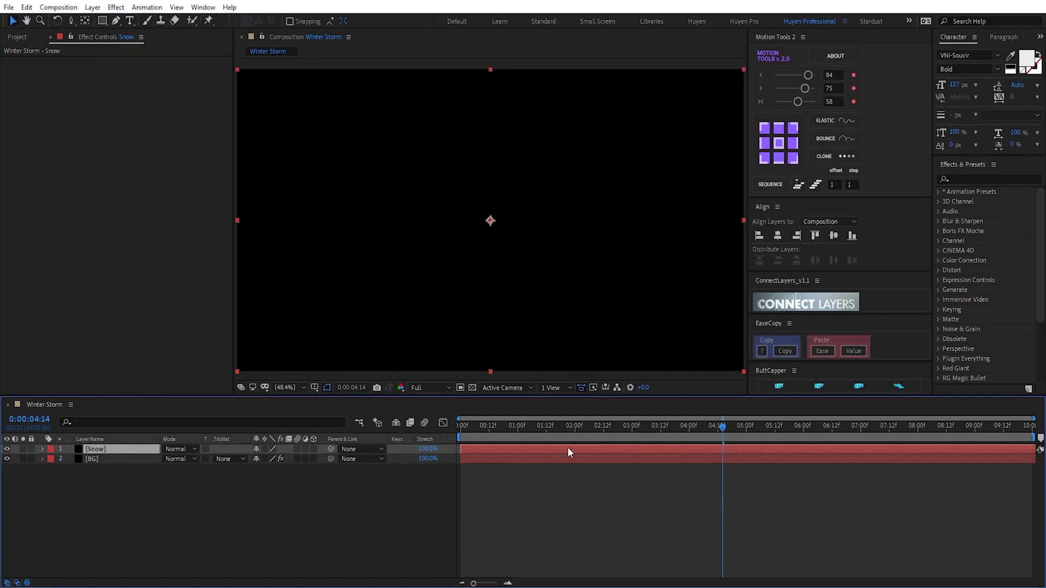
# Return to the first frame and set the Particular emitter's Pre Run to 100% in its emission extras.
pyautogui.press('Home')
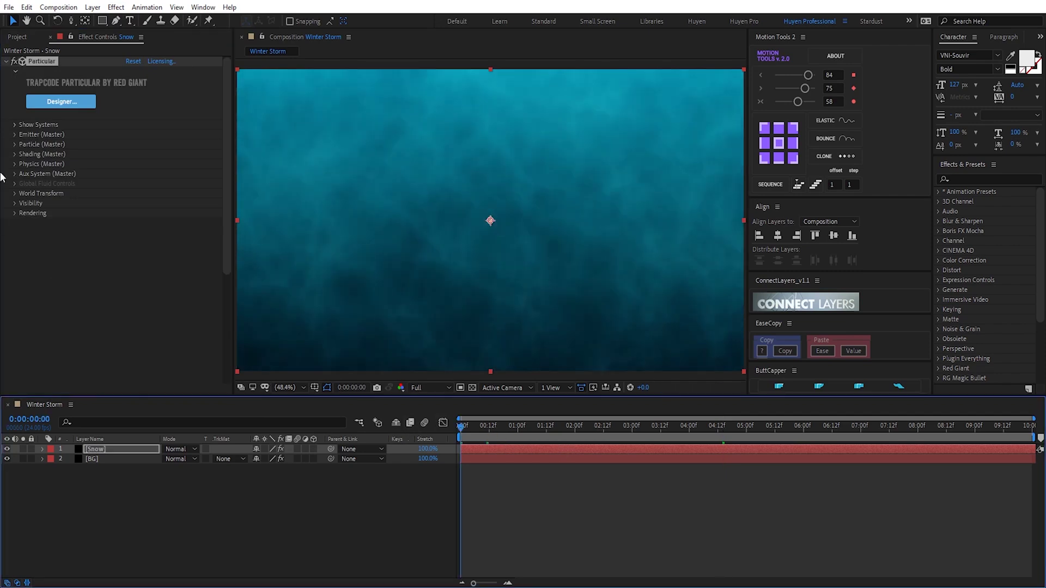
pyautogui.click(15, 135)
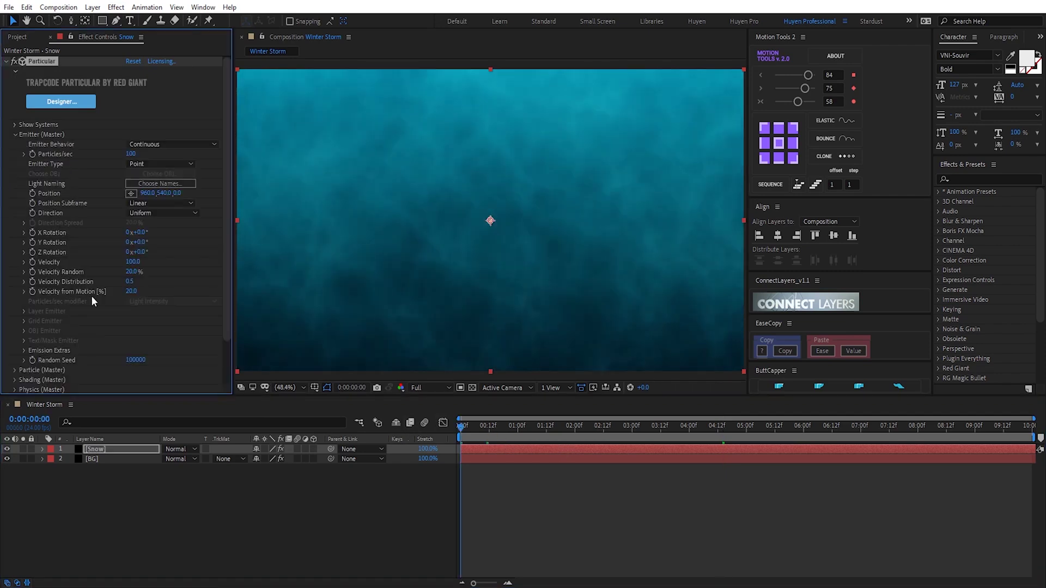
pyautogui.click(24, 350)
pyautogui.moveTo(131, 360); pyautogui.dragTo(249, 368)
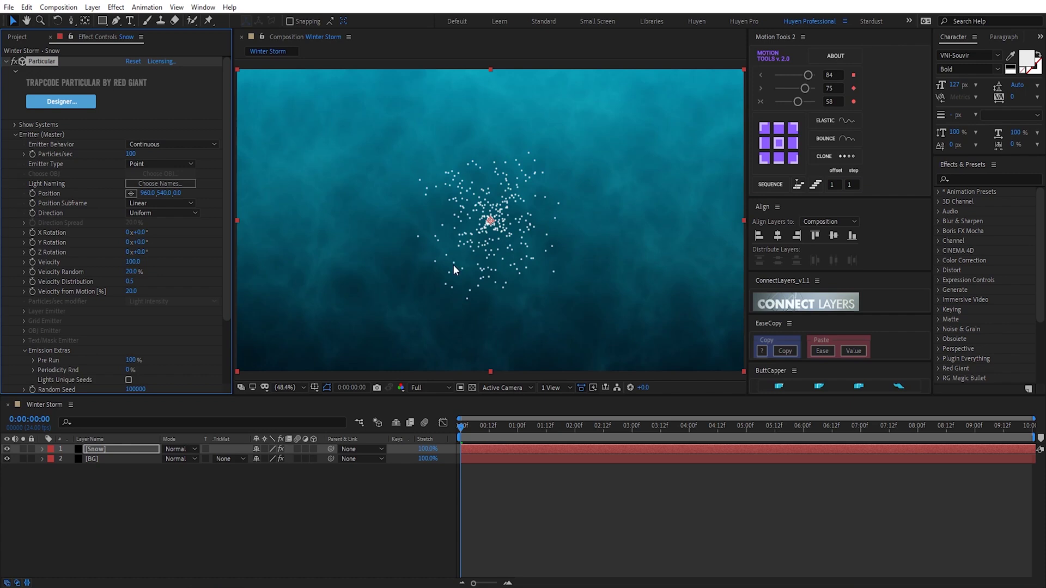
# Change the Particular emitter type to Box.
pyautogui.click(164, 164)
pyautogui.click(157, 187)
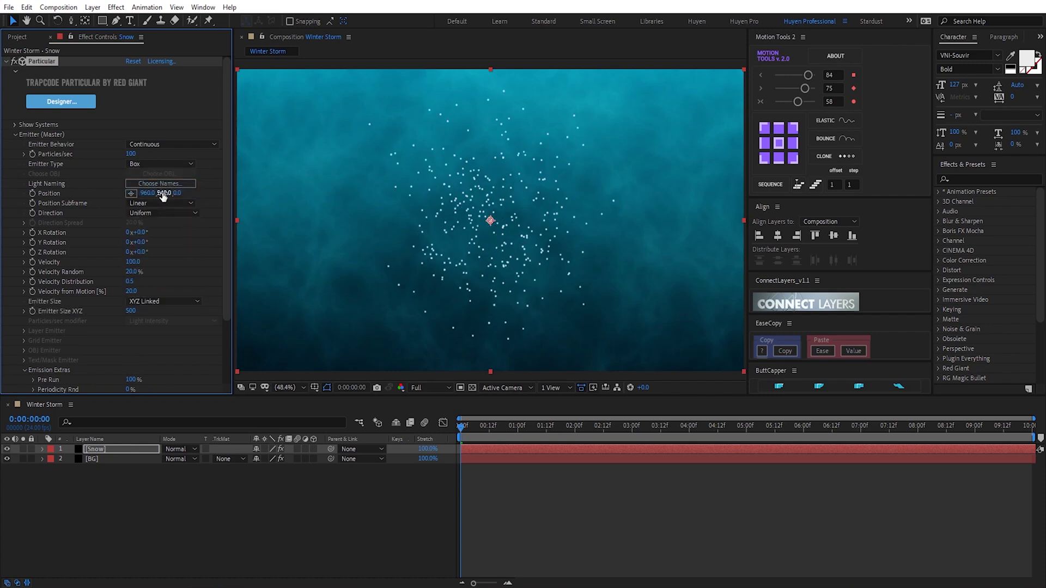
pyautogui.press(',')
pyautogui.press(',')
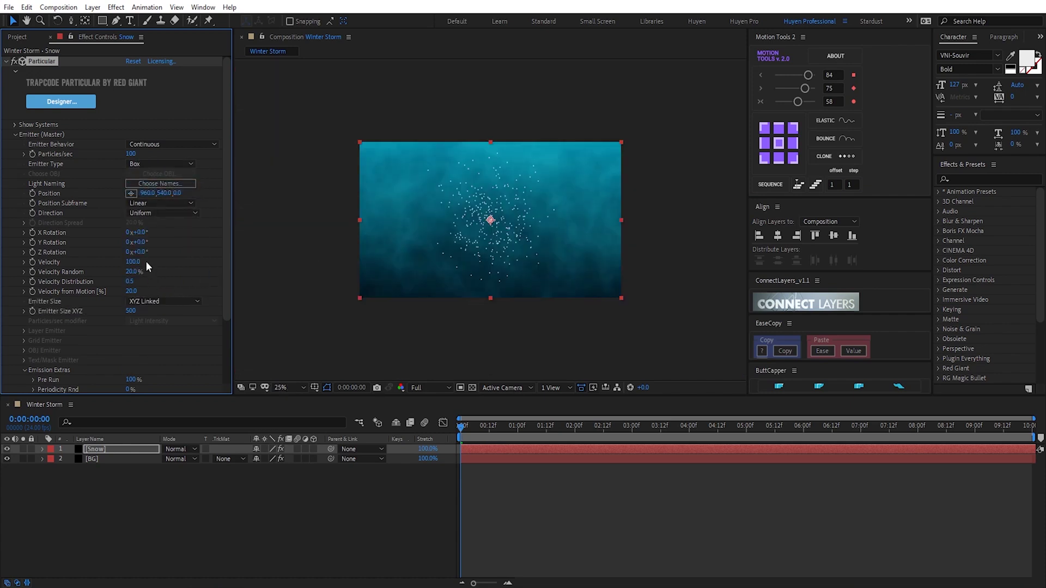
# Make the emitter direction Directional and set its Y Rotation to 90°.
pyautogui.click(146, 212)
pyautogui.click(165, 238)
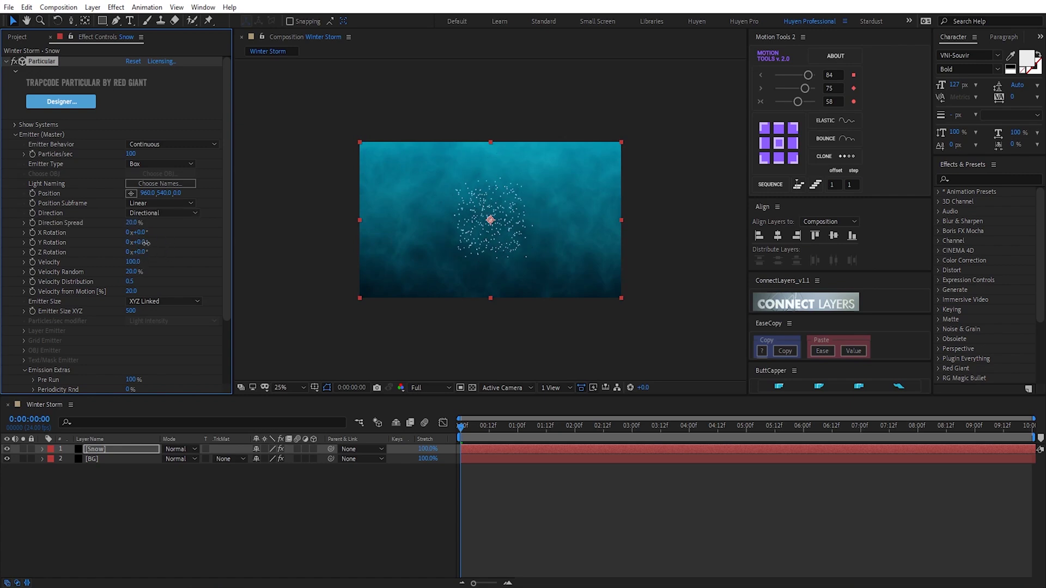
pyautogui.moveTo(142, 242); pyautogui.dragTo(194, 242)
pyautogui.click(141, 243)
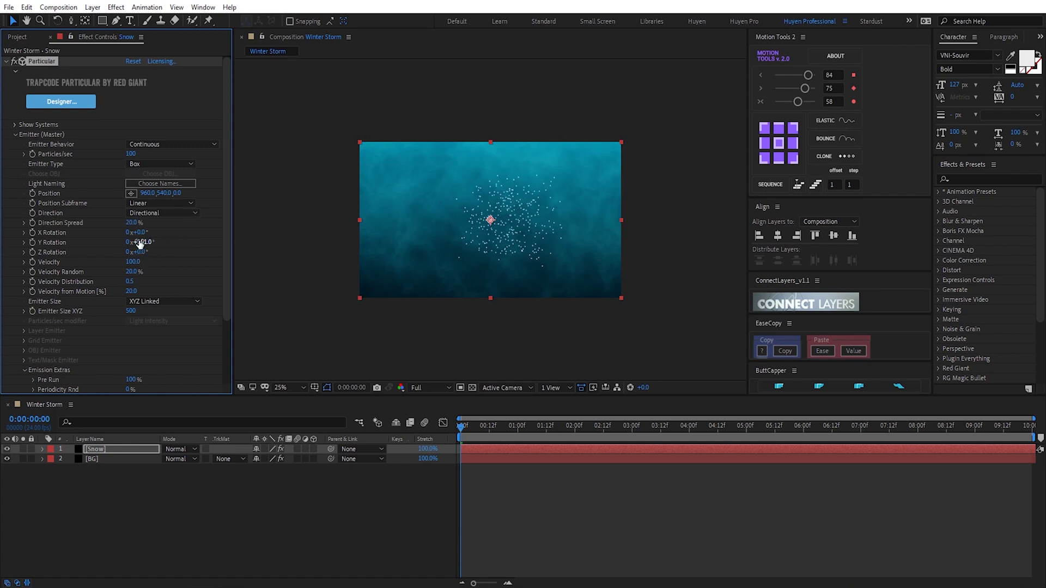
pyautogui.write('90')
pyautogui.press('Return')
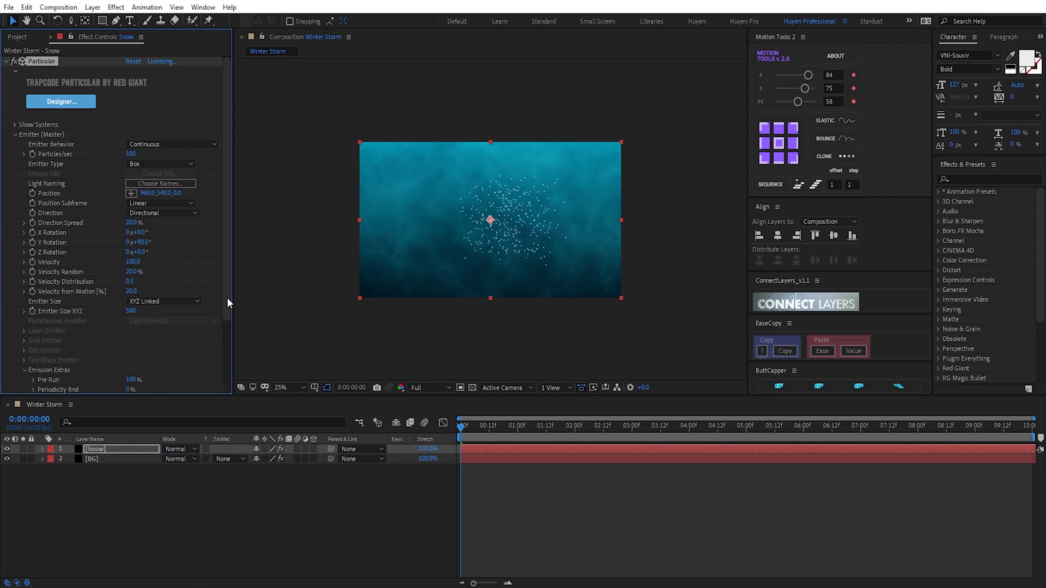
# Switch the emitter size to XYZ Individual and increase Emitter Size X to 5012.
pyautogui.click(193, 302)
pyautogui.click(157, 326)
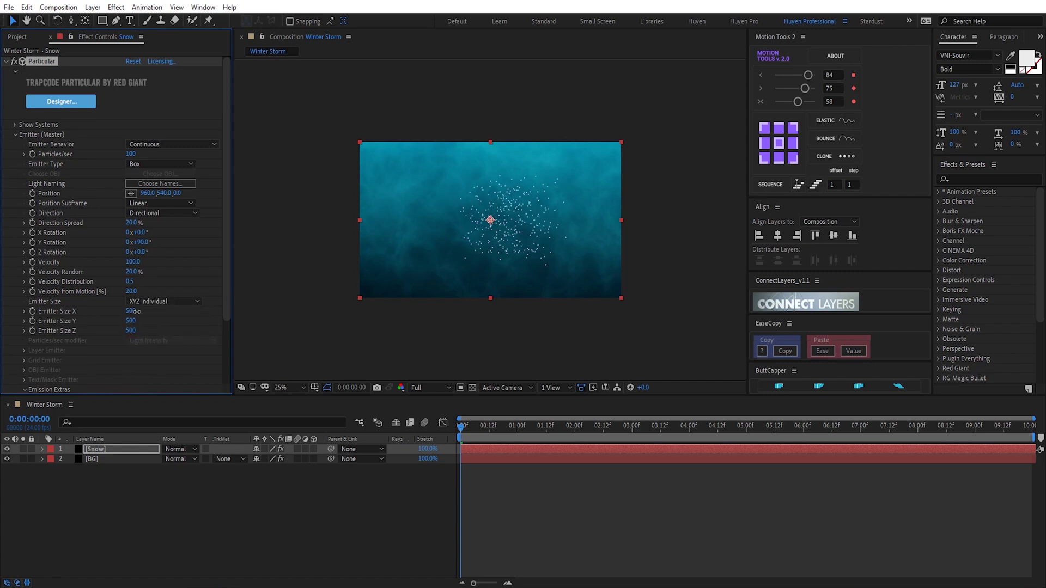
pyautogui.moveTo(136, 311); pyautogui.dragTo(262, 311)
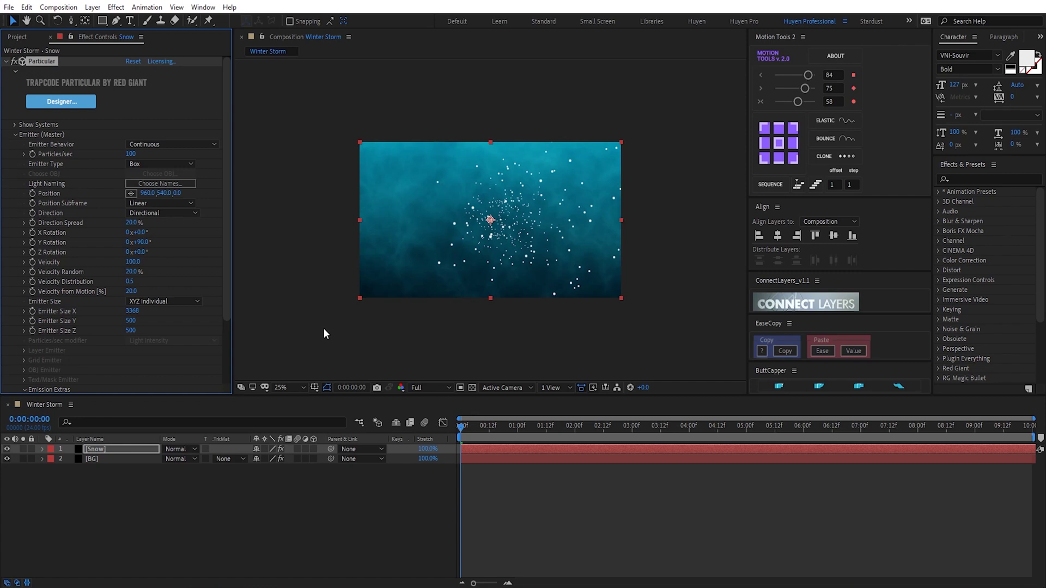
pyautogui.moveTo(324, 334); pyautogui.dragTo(544, 320)
pyautogui.moveTo(617, 321); pyautogui.dragTo(782, 313)
pyautogui.moveTo(1028, 314); pyautogui.dragTo(1033, 319)
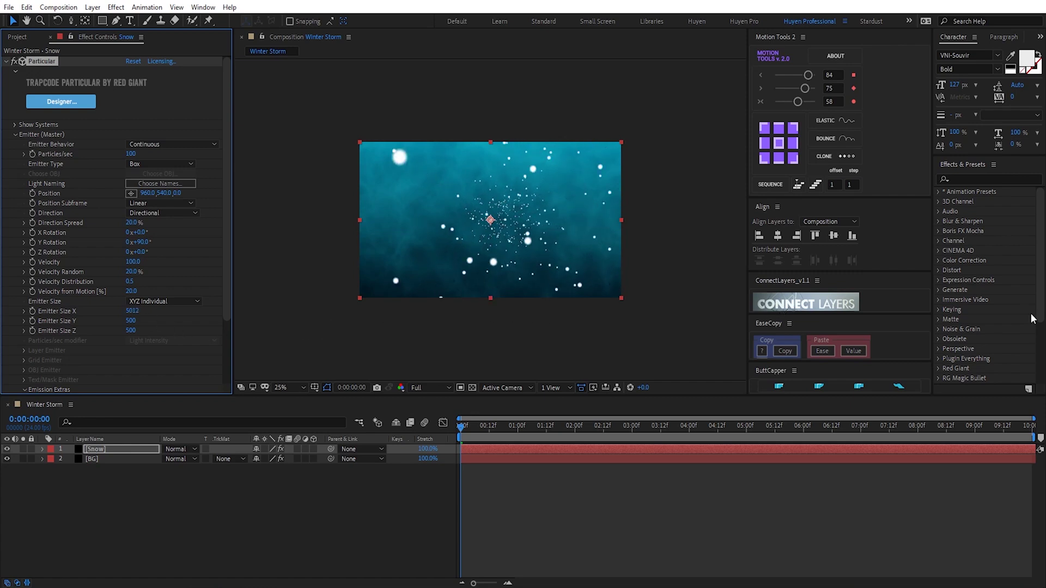
# Increase Emitter Size Y to 1351 and Emitter Size Z to 2538, then check the particles at a later frame.
pyautogui.moveTo(131, 320); pyautogui.dragTo(198, 326)
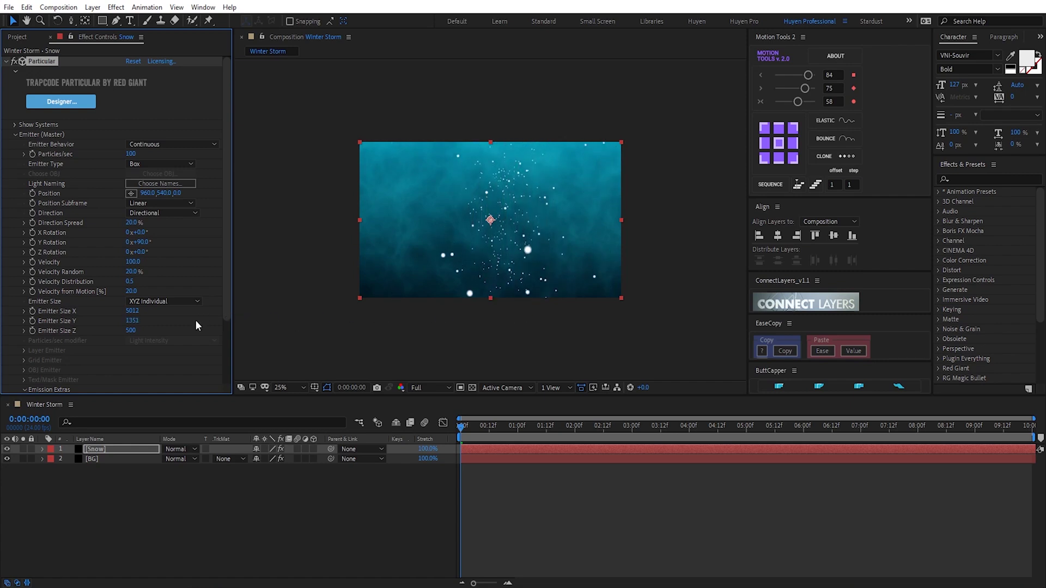
pyautogui.moveTo(131, 330); pyautogui.dragTo(736, 358)
pyautogui.moveTo(974, 353); pyautogui.dragTo(382, 342)
pyautogui.click(289, 387)
pyautogui.click(295, 182)
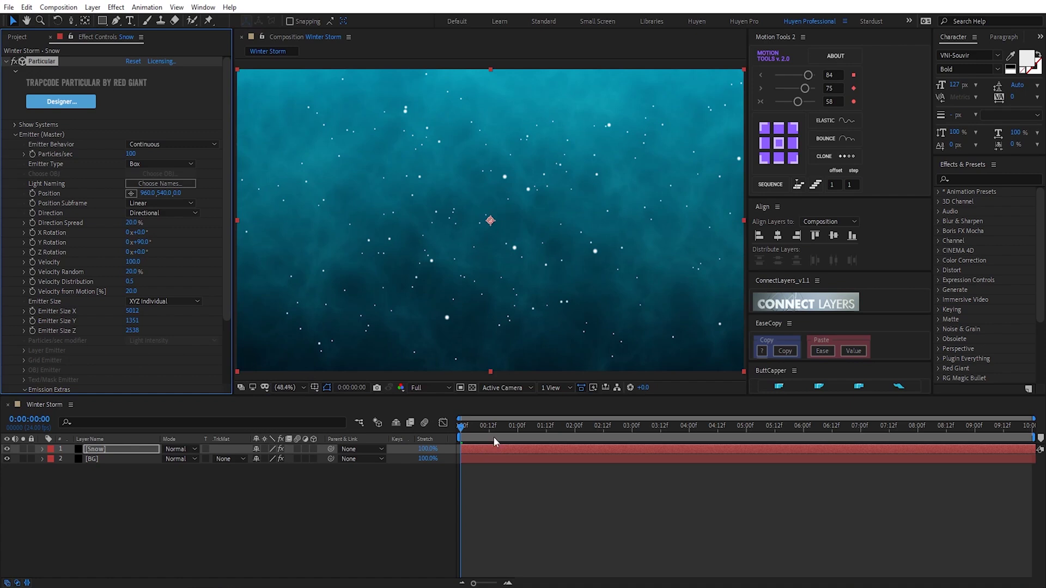
pyautogui.moveTo(490, 436); pyautogui.dragTo(515, 431)
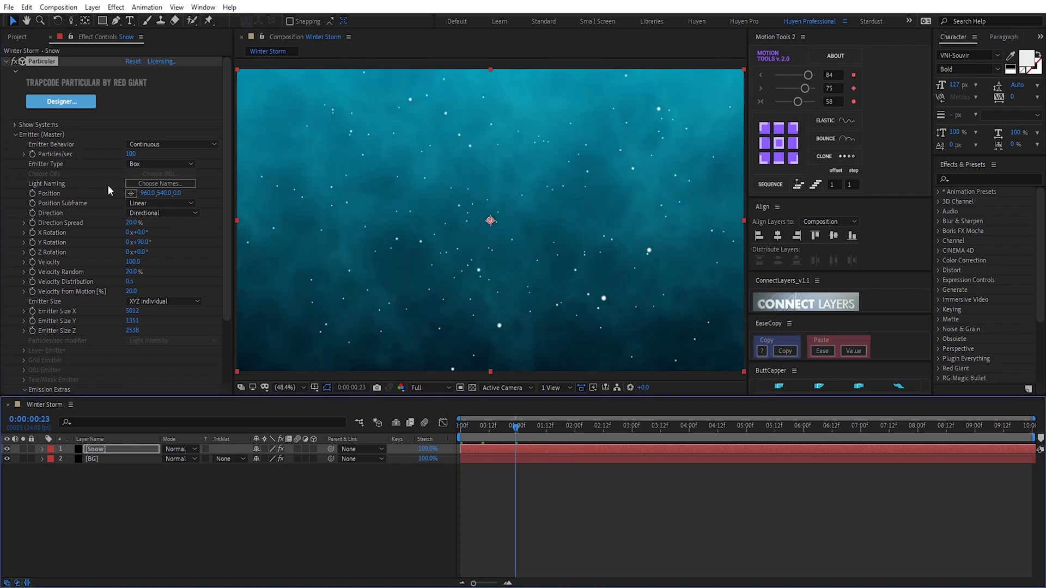
# Reposition the emitter just above the frame's upper edge, at about 872, -40, and preview the snowfall.
pyautogui.click(124, 200)
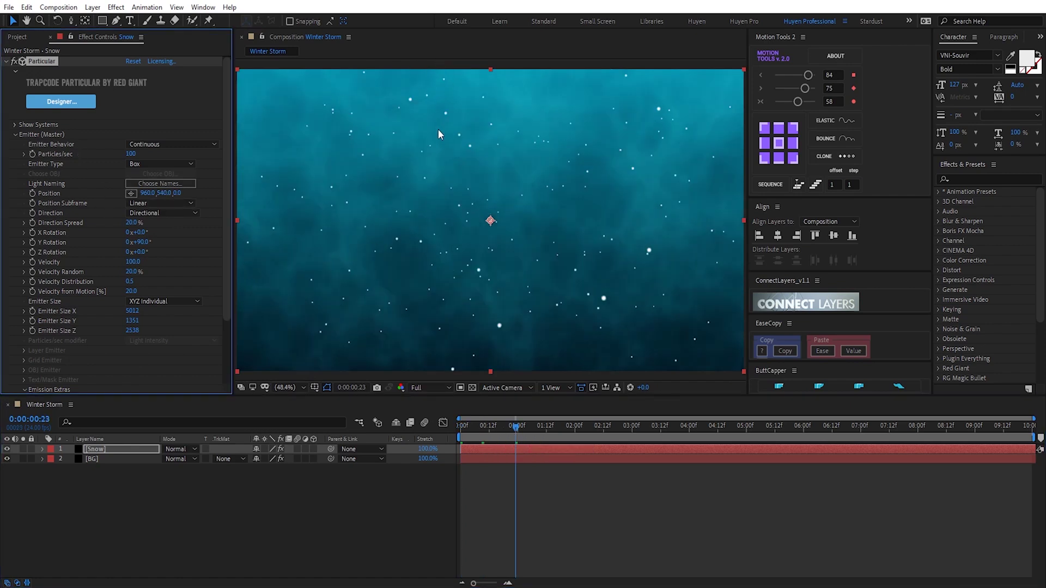
pyautogui.click(131, 194)
pyautogui.click(457, 54)
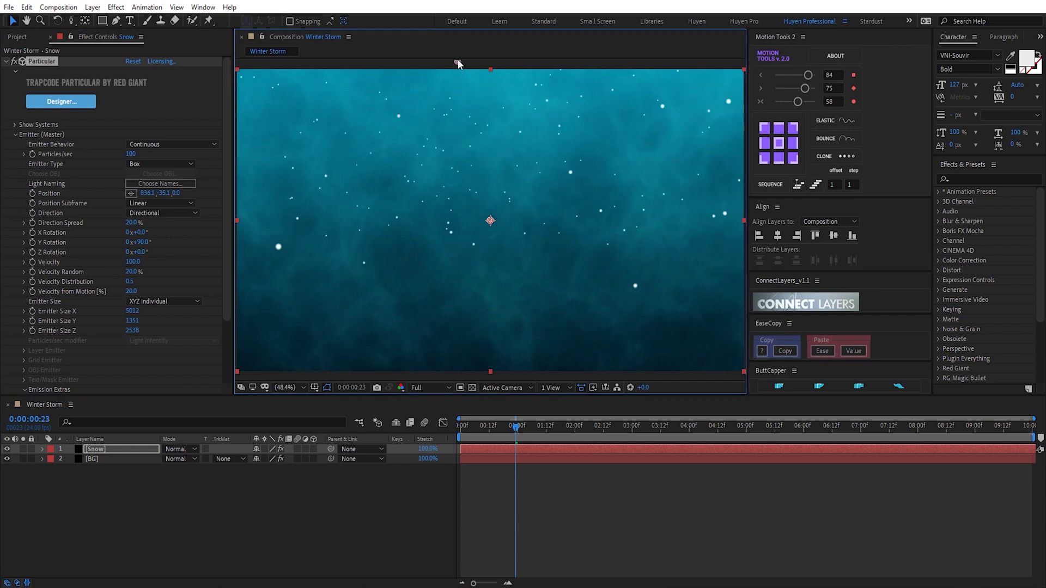
pyautogui.moveTo(511, 426); pyautogui.dragTo(452, 425)
pyautogui.press('space')
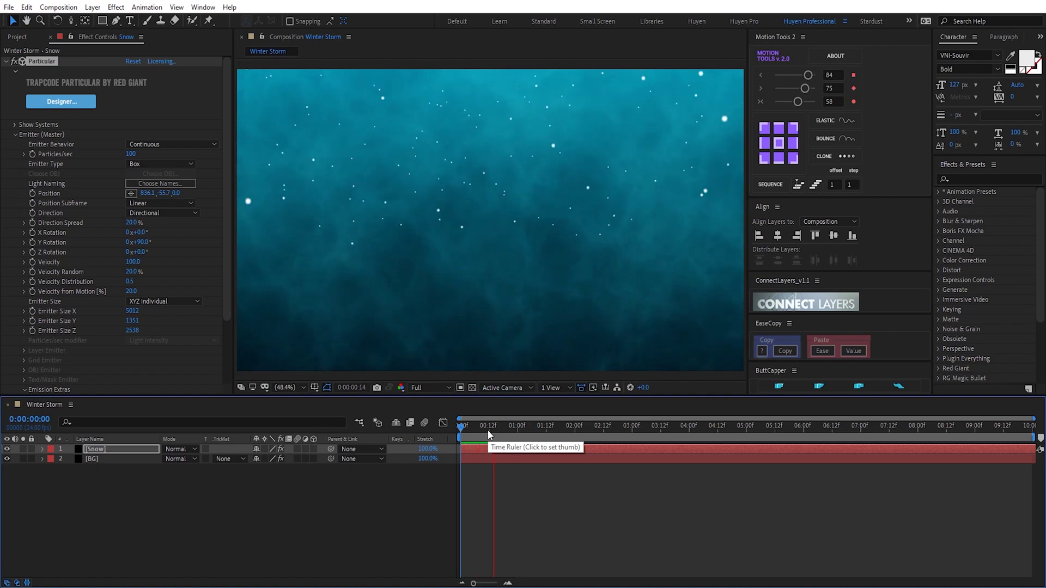
pyautogui.click(427, 261)
pyautogui.press(',')
pyautogui.press(',')
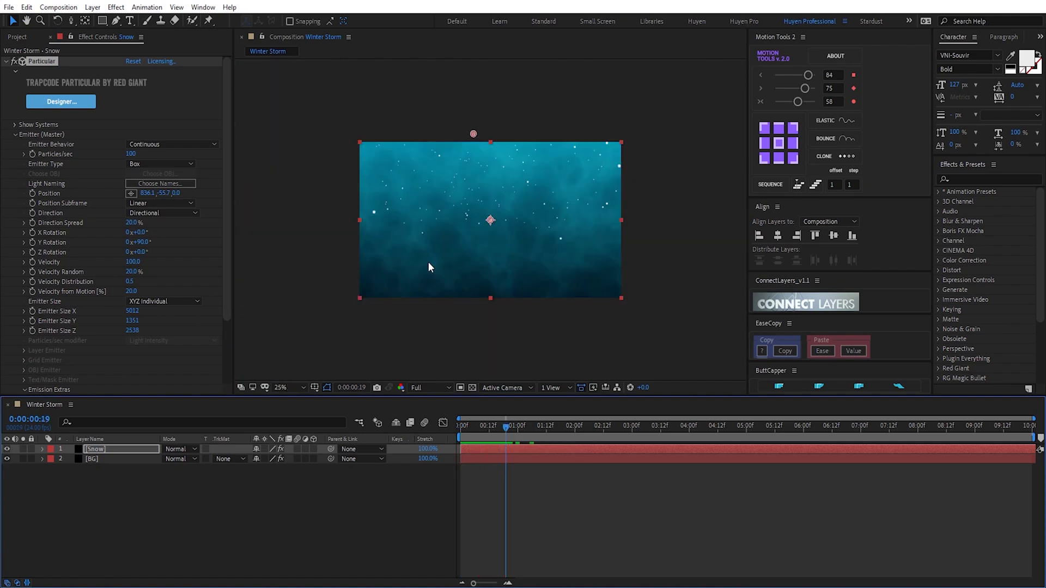
pyautogui.click(130, 193)
pyautogui.moveTo(473, 134)
pyautogui.mouseDown()
pyautogui.moveTo(502, 133)
pyautogui.moveTo(478, 137)
pyautogui.mouseUp()
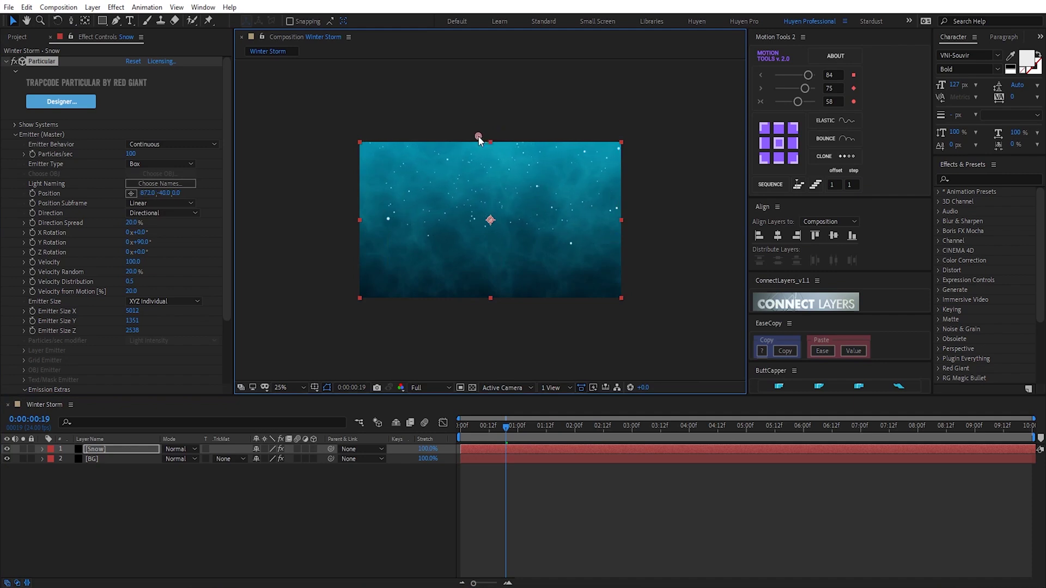
pyautogui.press('space')
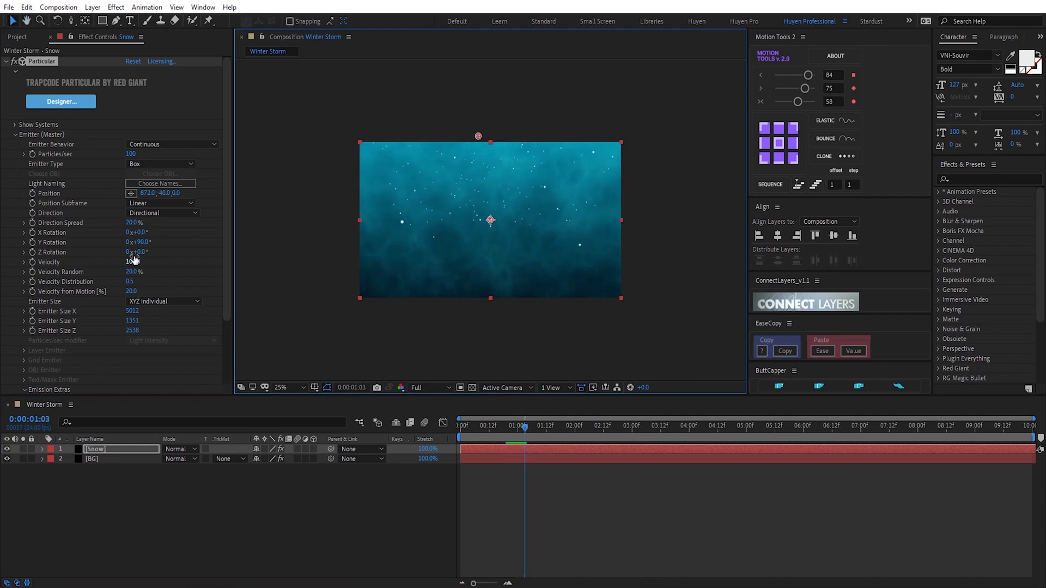
# Set the emitter velocity to 60, preview the motion, and fit the composition in the viewer.
pyautogui.click(127, 262)
pyautogui.click(128, 262)
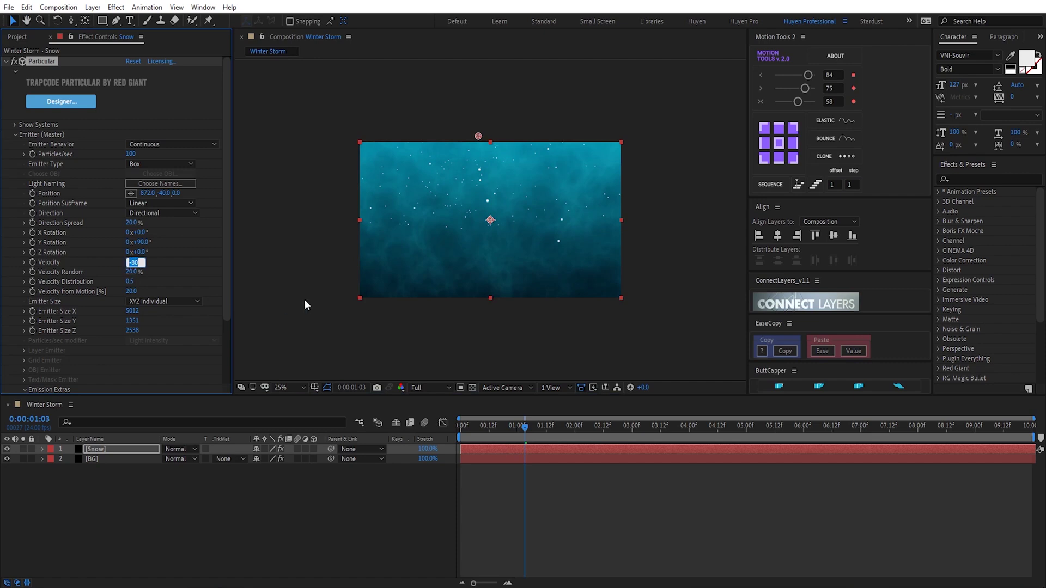
pyautogui.write('6')
pyautogui.press('Return')
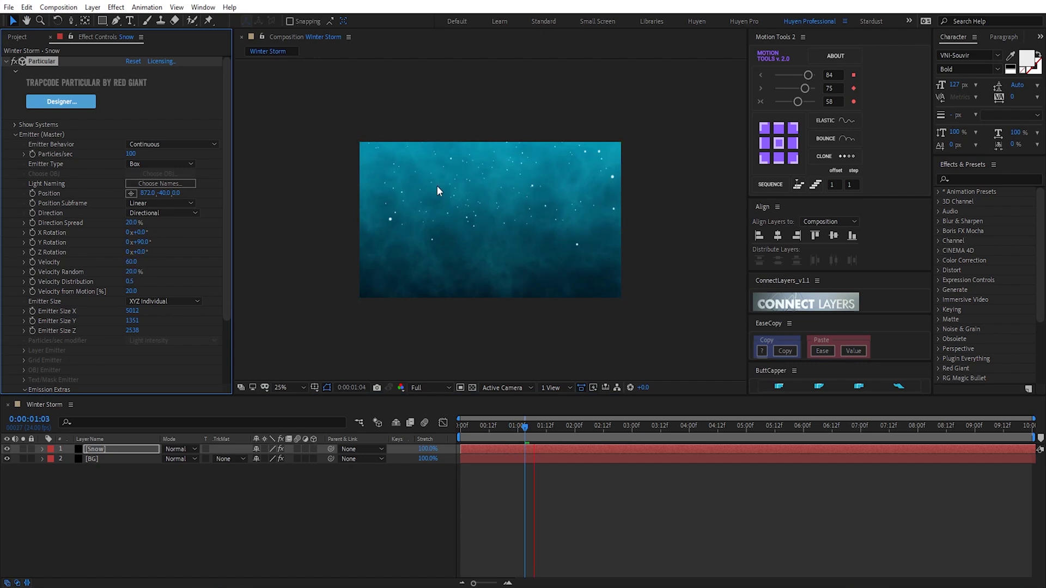
pyautogui.press('space')
pyautogui.click(288, 387)
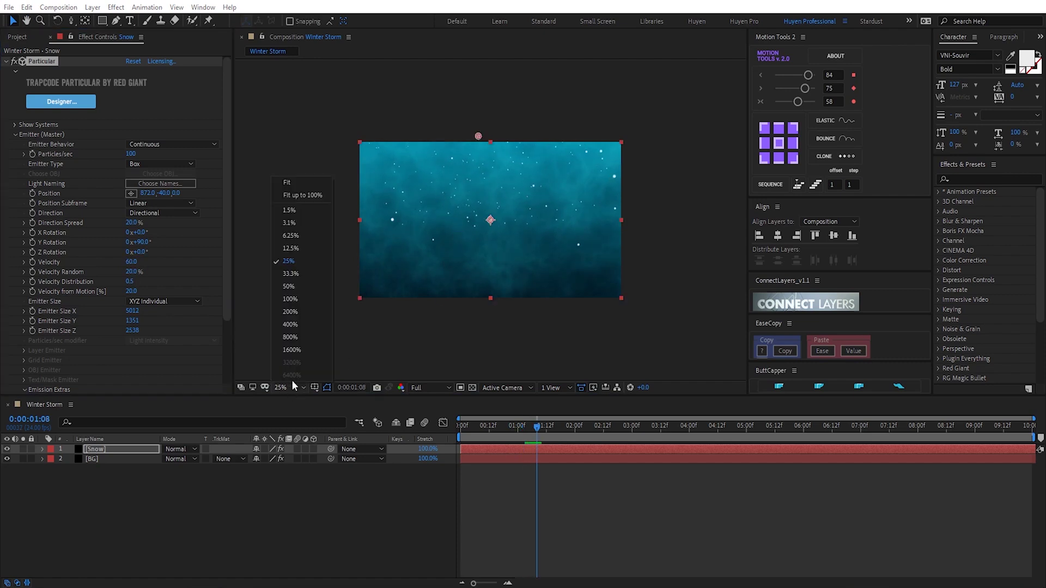
pyautogui.click(270, 178)
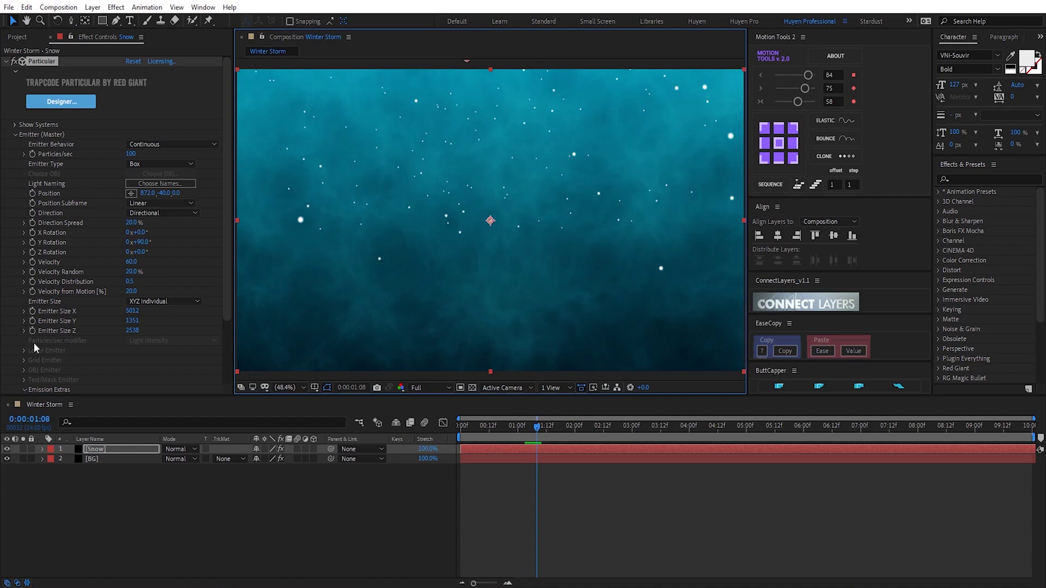
# Set Gravity to 70 in Particular's master physics settings and preview the falling particles.
pyautogui.scroll(-10, 34, 344)
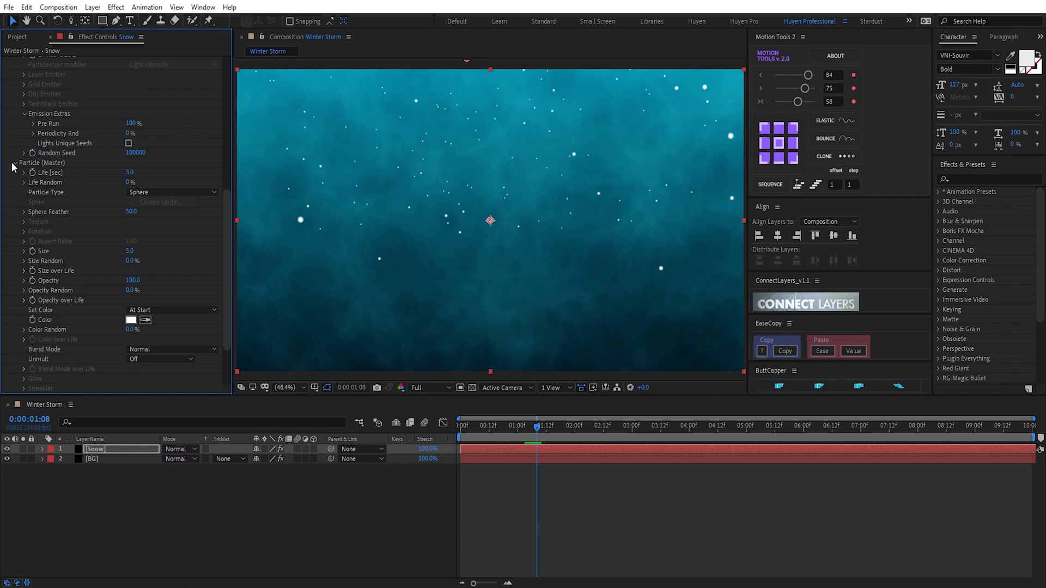
pyautogui.scroll(10, 21, 162)
pyautogui.click(16, 135)
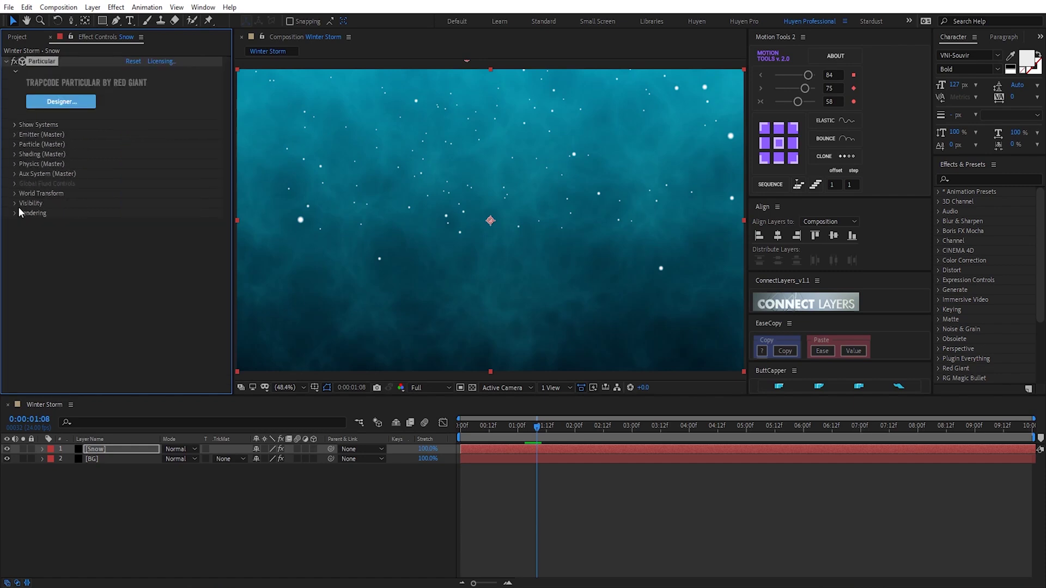
pyautogui.click(14, 164)
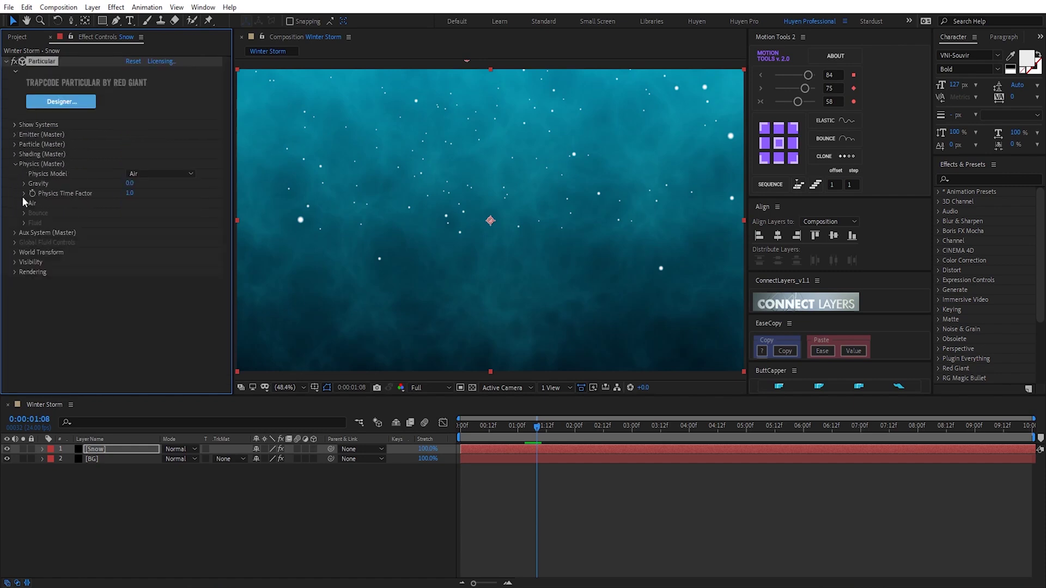
pyautogui.click(132, 184)
pyautogui.press('Return')
pyautogui.moveTo(130, 183); pyautogui.dragTo(133, 183)
pyautogui.press('space')
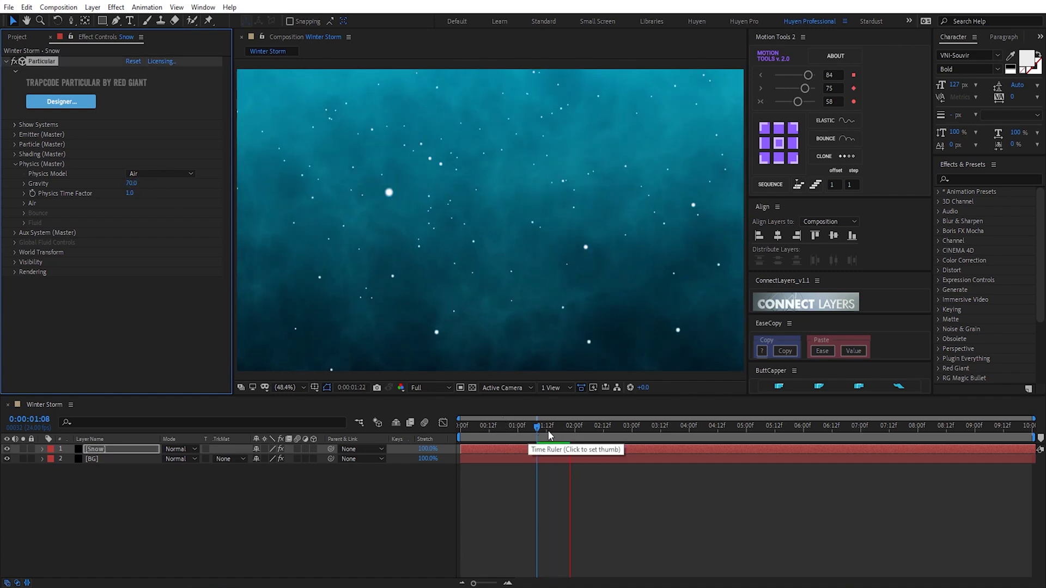
pyautogui.moveTo(537, 427); pyautogui.dragTo(551, 434)
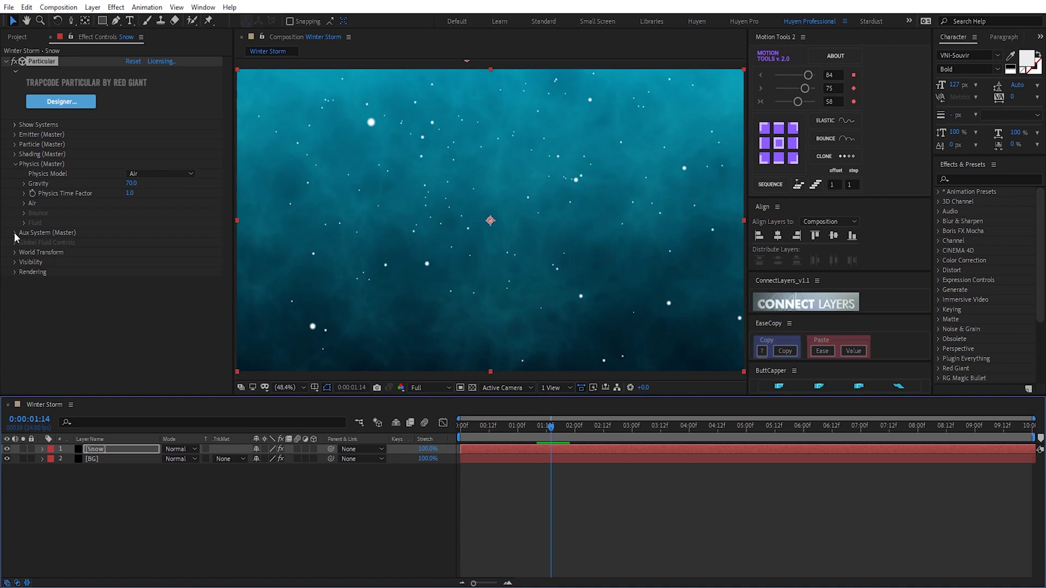
# Set the air physics Turbulence Field's Affect Position to 78, using the field visualization temporarily, and check the motion.
pyautogui.click(23, 203)
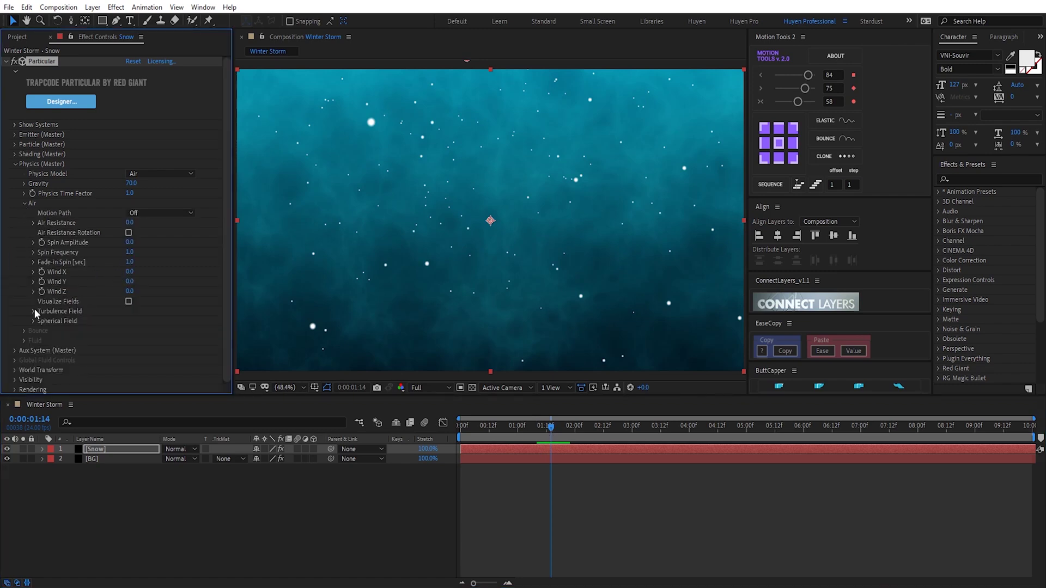
pyautogui.click(128, 302)
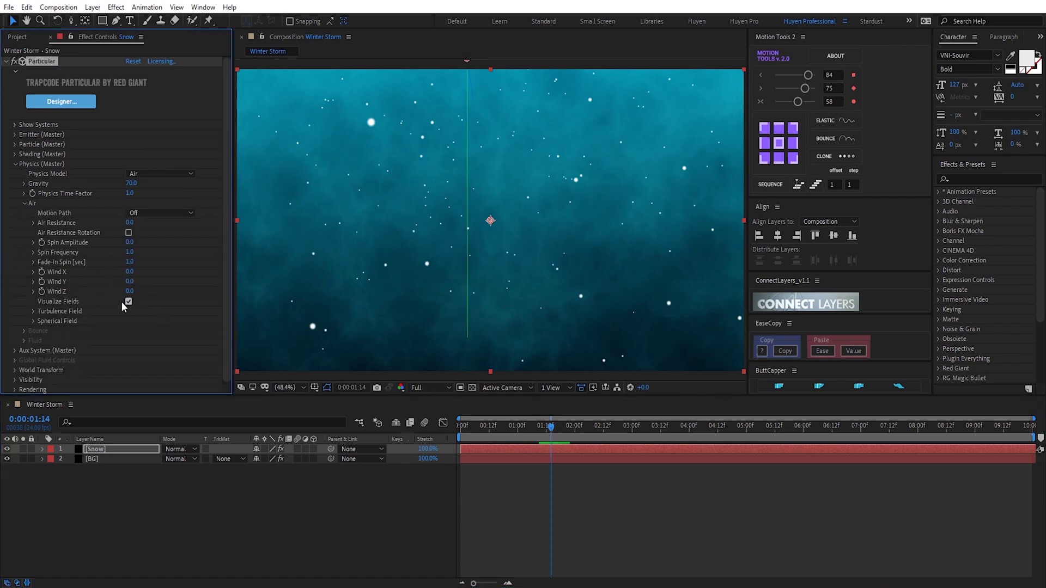
pyautogui.click(33, 311)
pyautogui.scroll(-2, 34, 309)
pyautogui.moveTo(131, 282); pyautogui.dragTo(172, 272)
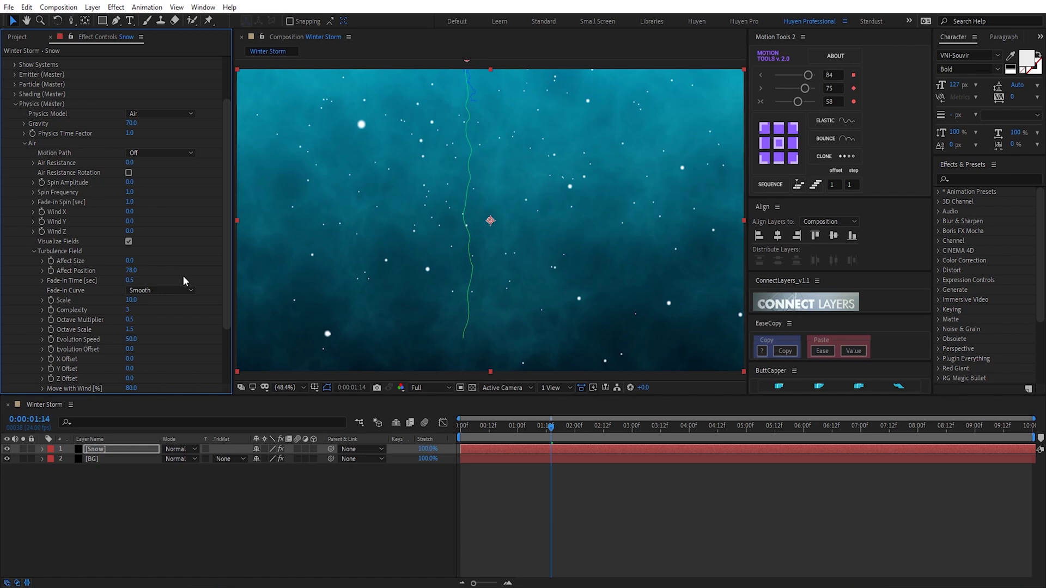
pyautogui.click(129, 241)
pyautogui.moveTo(496, 427); pyautogui.dragTo(561, 451)
# Set Wind X to 5 in the air physics and scrub the timeline to check the drift.
pyautogui.scroll(3, 181, 331)
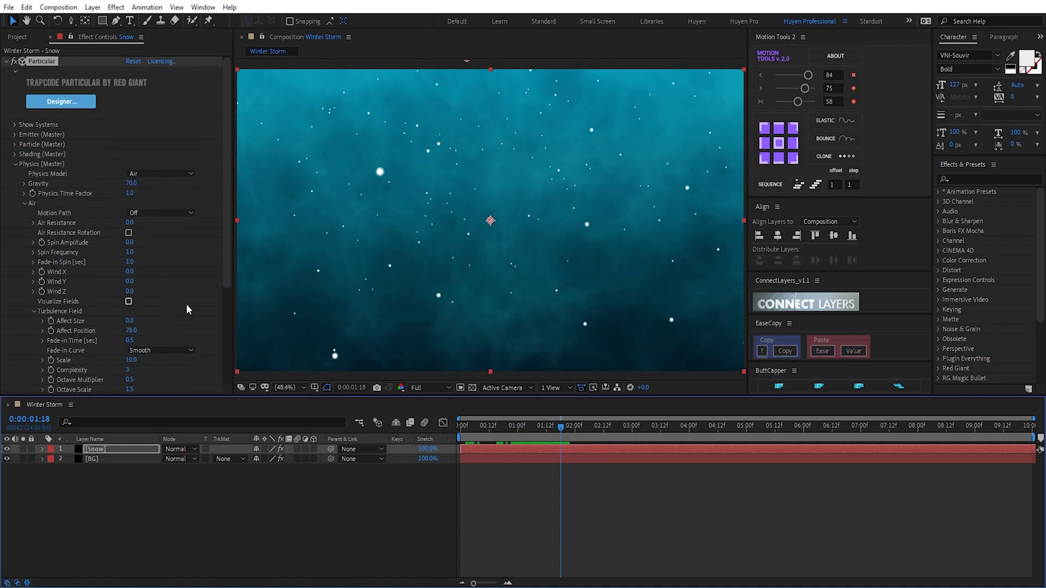
pyautogui.scroll(-4, 186, 304)
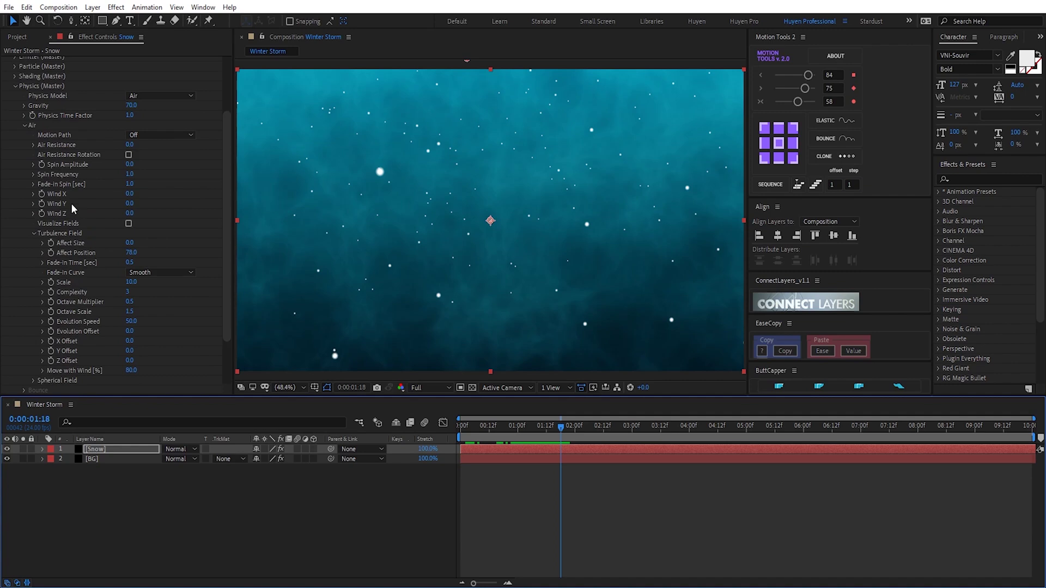
pyautogui.click(130, 193)
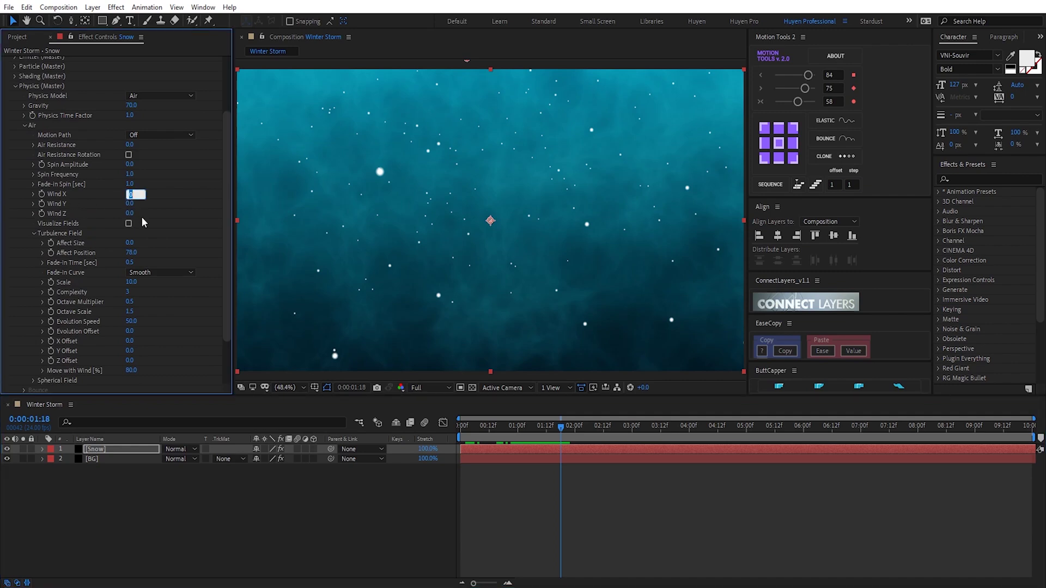
pyautogui.write('5')
pyautogui.press('Return')
pyautogui.moveTo(468, 430); pyautogui.dragTo(614, 452)
# Set Wind Y to 5 and scrub through the animation to check the particle movement.
pyautogui.click(130, 203)
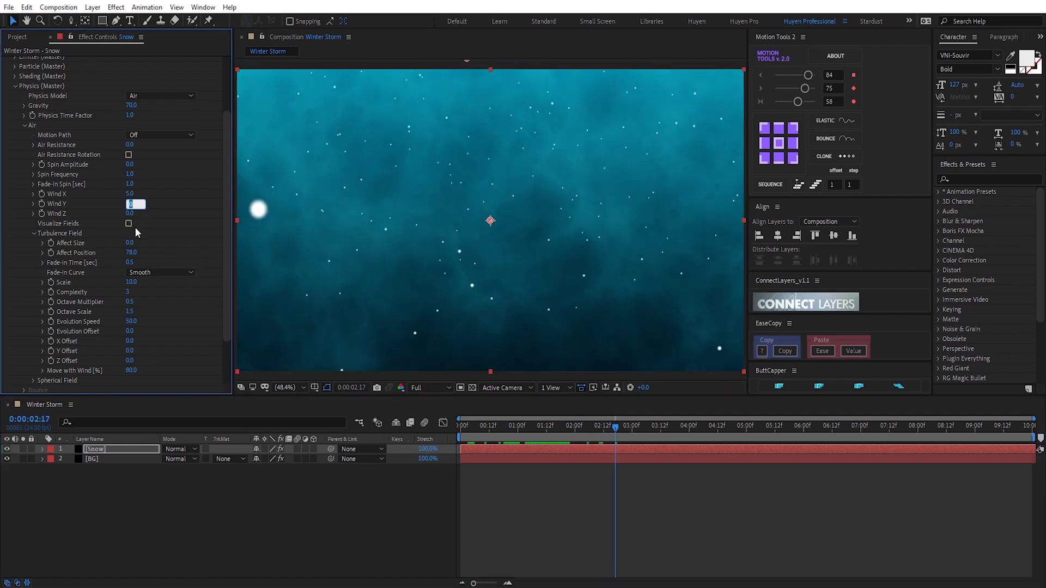
pyautogui.write('5')
pyautogui.press('Return')
pyautogui.moveTo(513, 433); pyautogui.dragTo(707, 465)
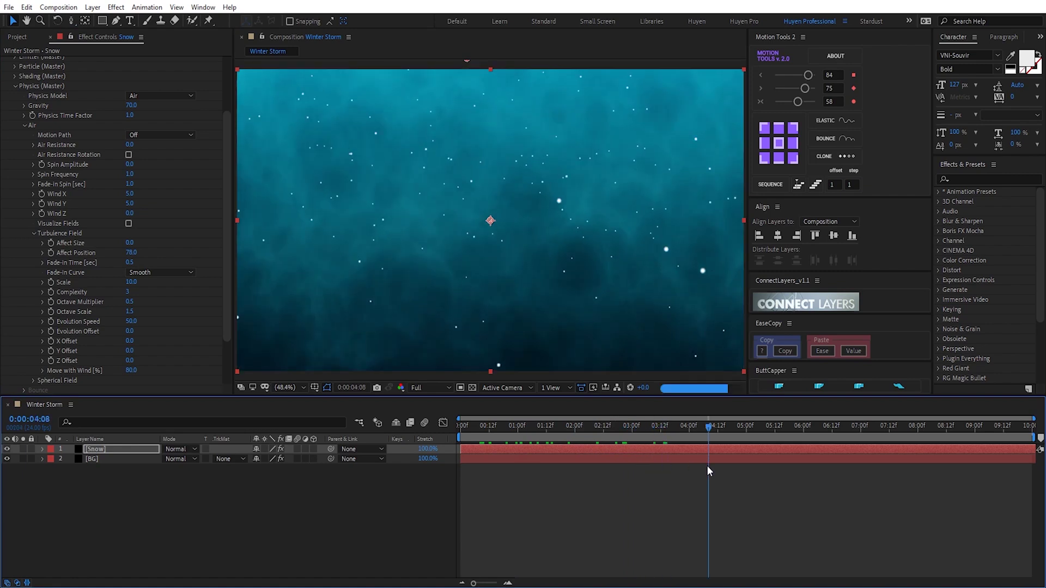
# Change the particle type to Glow Sphere (No DOF) in the master particle settings.
pyautogui.scroll(2, 28, 172)
pyautogui.click(14, 113)
pyautogui.click(16, 143)
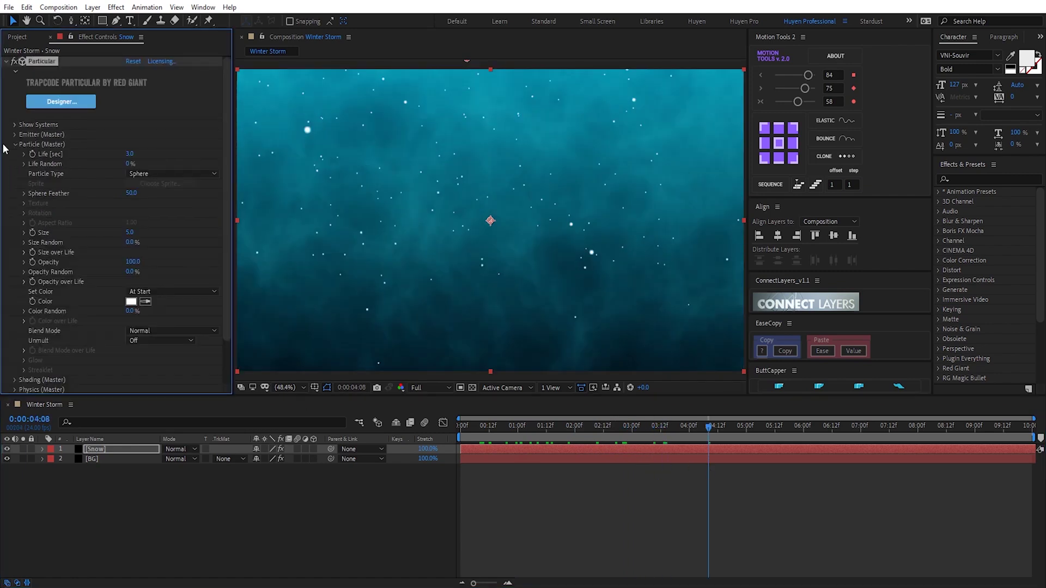
pyautogui.click(146, 175)
pyautogui.click(155, 198)
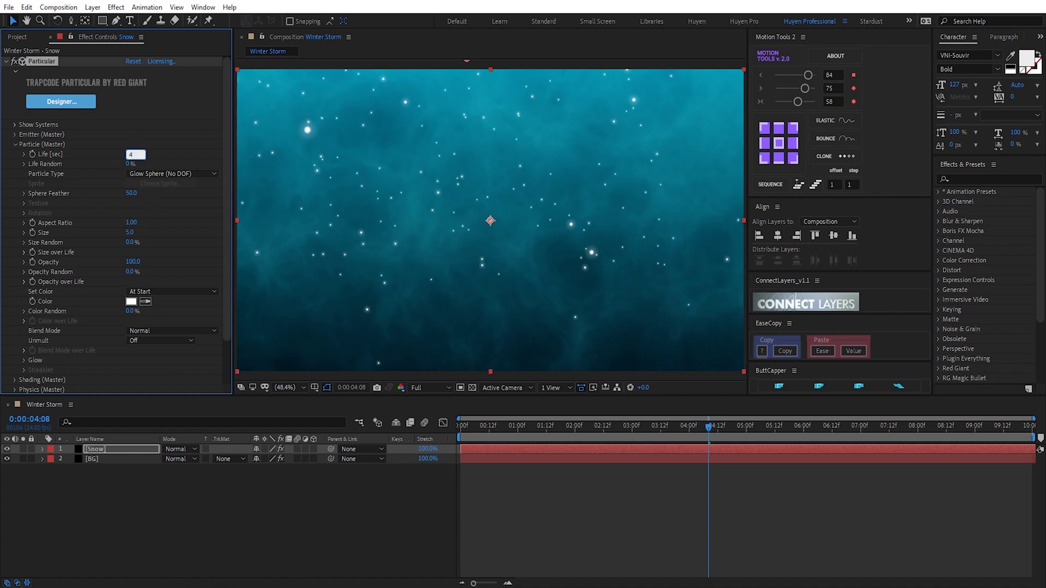
# Set the master particle Life to 4 seconds and Life Random to 50%.
pyautogui.press('Tab')
pyautogui.write('50')
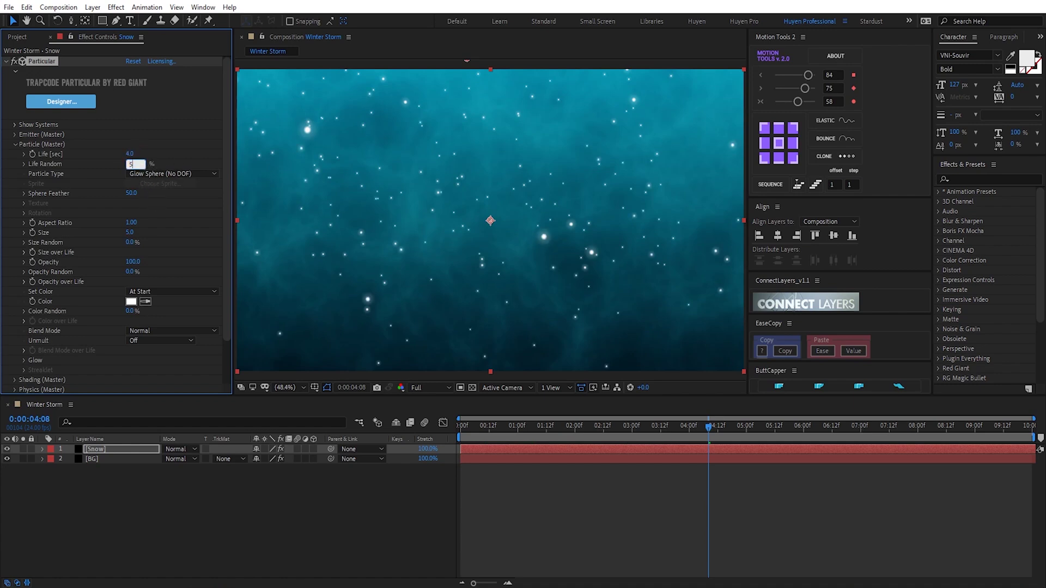
pyautogui.press('Tab')
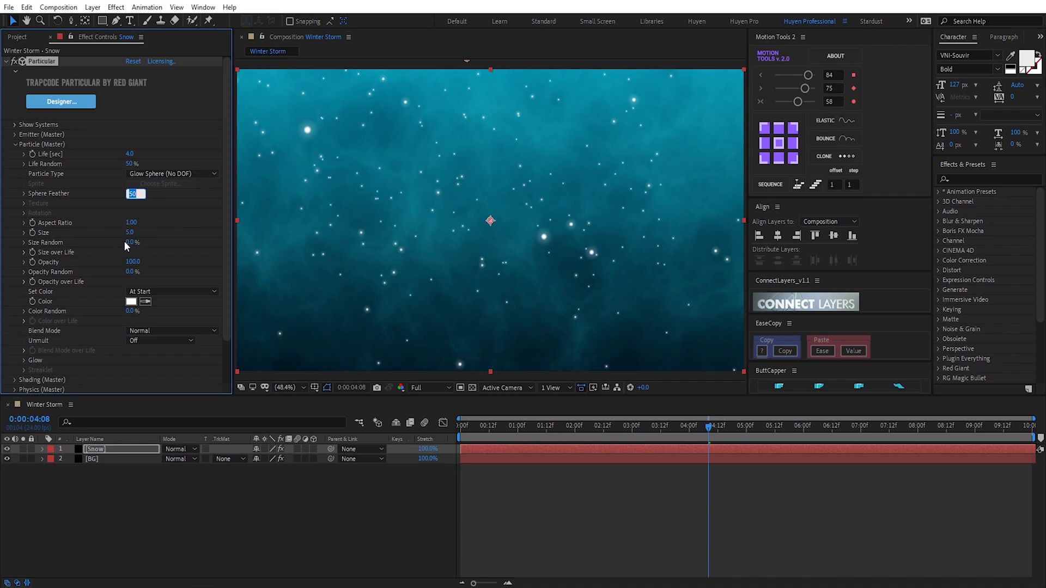
# Set the master particle Size to 3 and Size Random to 78%.
pyautogui.click(130, 233)
pyautogui.write('3')
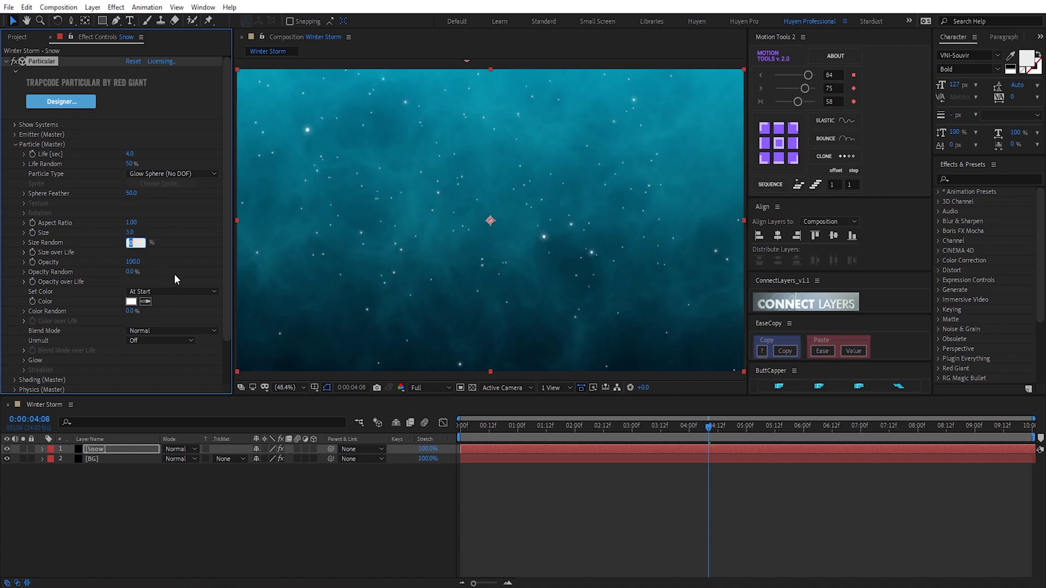
pyautogui.click(171, 271)
pyautogui.moveTo(130, 243); pyautogui.dragTo(168, 247)
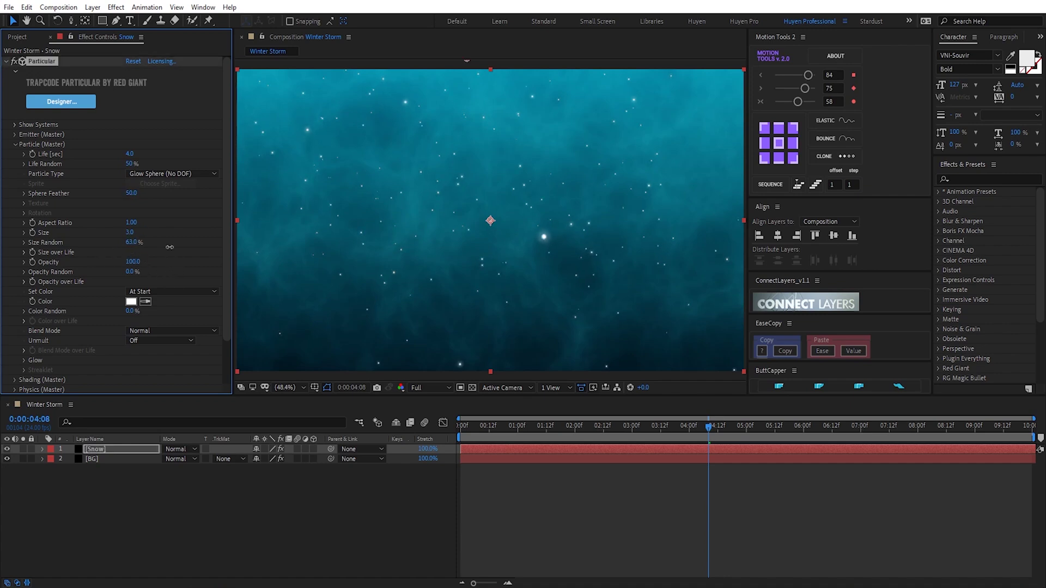
# Change the master particle color from white to a pale aqua, about BAFAF5.
pyautogui.click(131, 301)
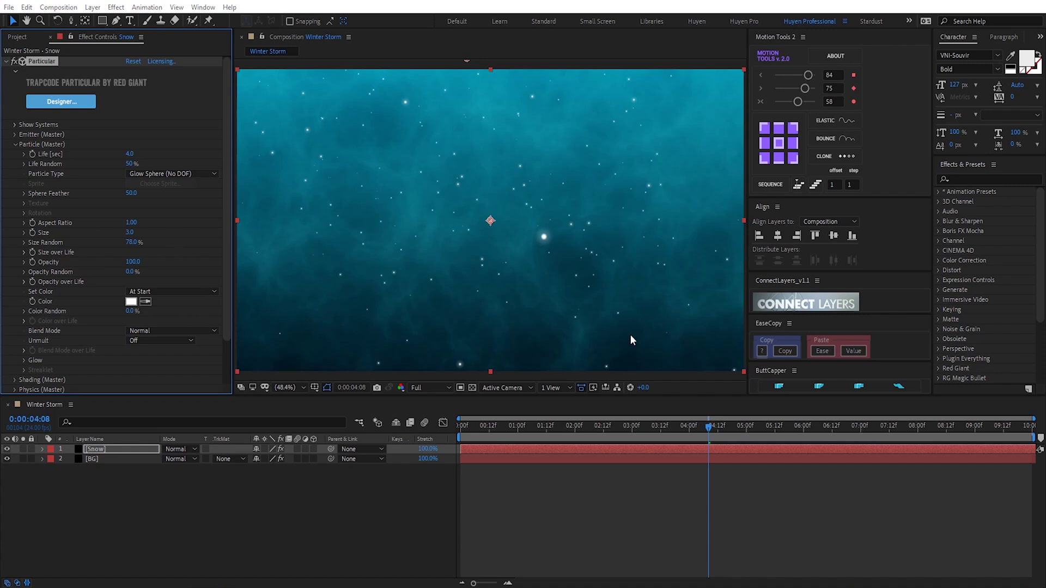
pyautogui.click(874, 229)
pyautogui.click(817, 181)
pyautogui.click(815, 178)
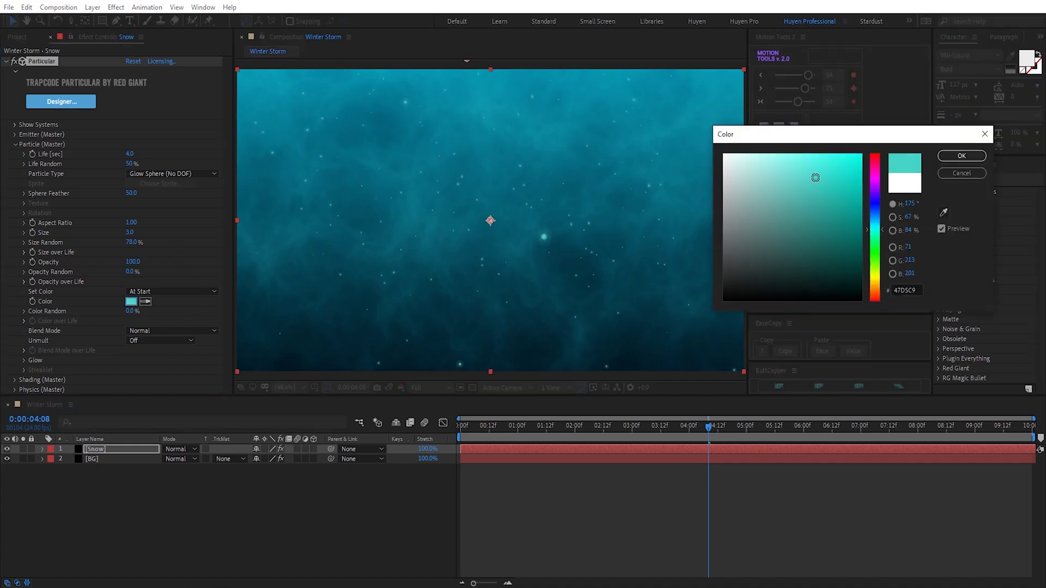
pyautogui.moveTo(810, 172); pyautogui.dragTo(765, 157)
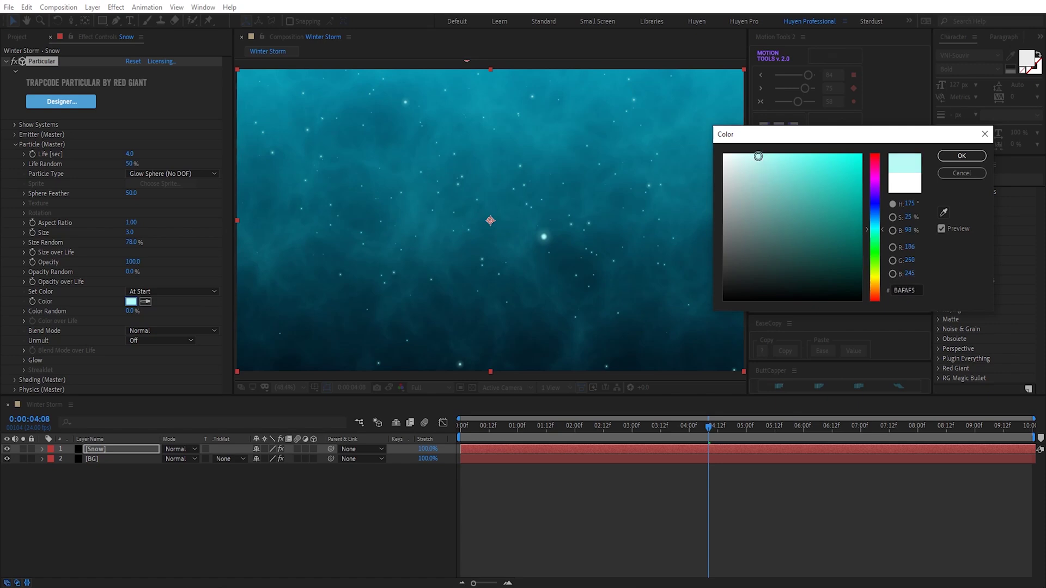
pyautogui.click(961, 156)
# Set the master particle Blend Mode to Screen and scrub the timeline to check the snow.
pyautogui.click(163, 331)
pyautogui.click(188, 368)
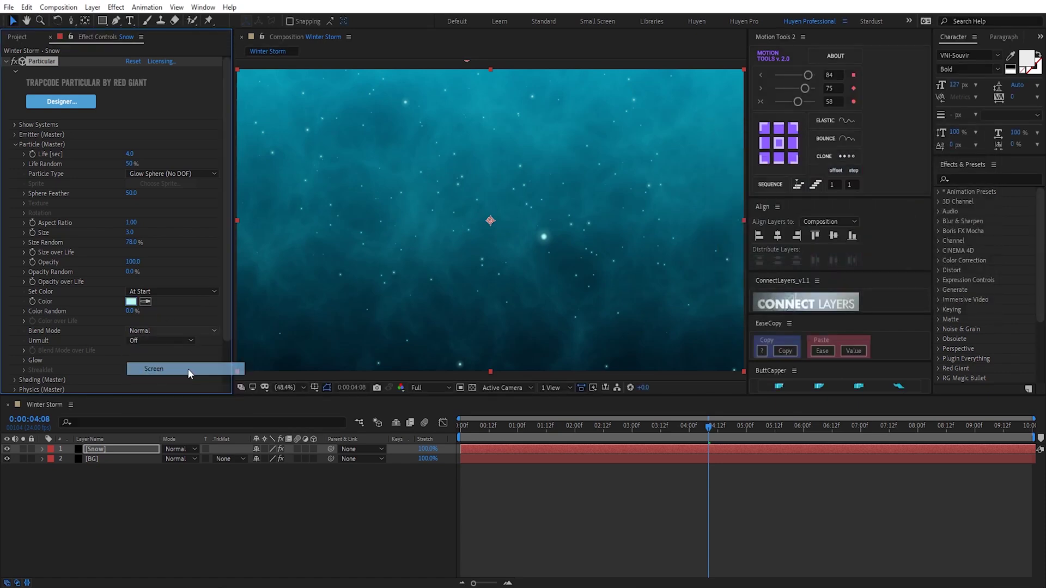
pyautogui.moveTo(534, 436); pyautogui.dragTo(581, 435)
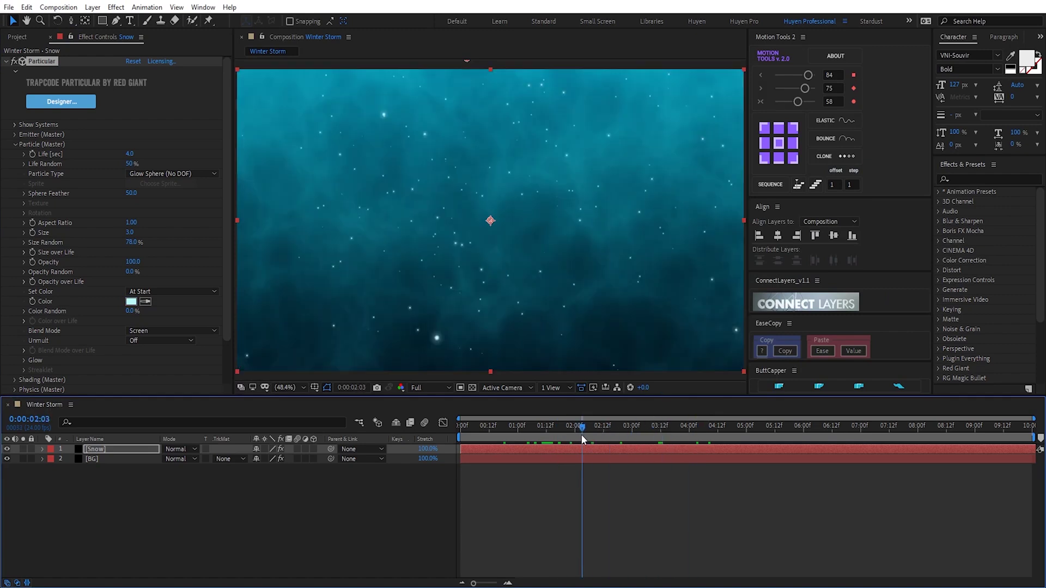
# Raise the master emitter's Particles/sec to 3000, scrubbing the timeline to check the snow density.
pyautogui.click(16, 144)
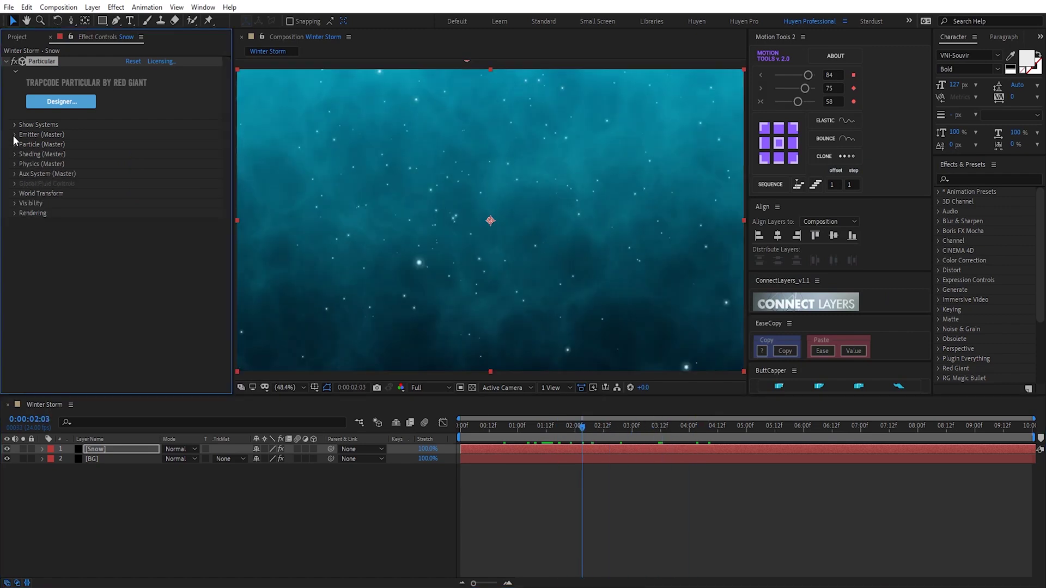
pyautogui.click(13, 135)
pyautogui.moveTo(194, 113); pyautogui.dragTo(262, 110)
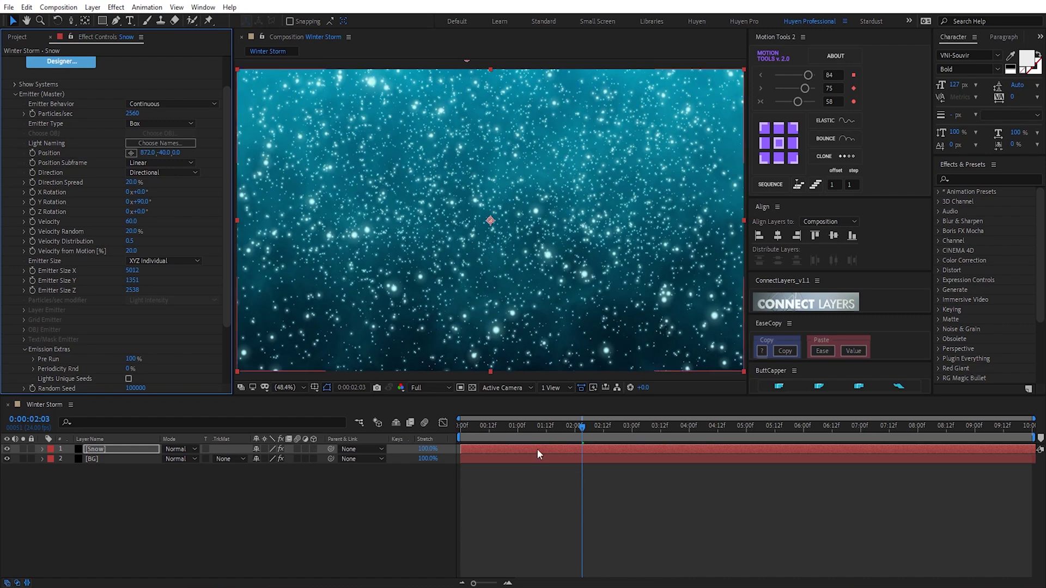
pyautogui.moveTo(538, 428); pyautogui.dragTo(564, 438)
pyautogui.moveTo(134, 112); pyautogui.dragTo(148, 113)
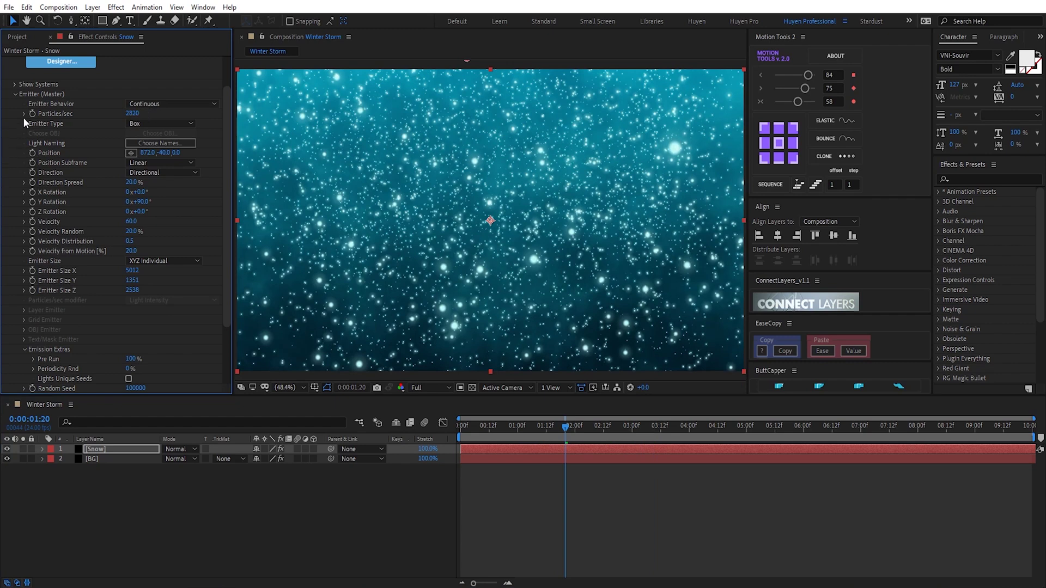
pyautogui.click(141, 114)
pyautogui.press('Return')
pyautogui.click(12, 94)
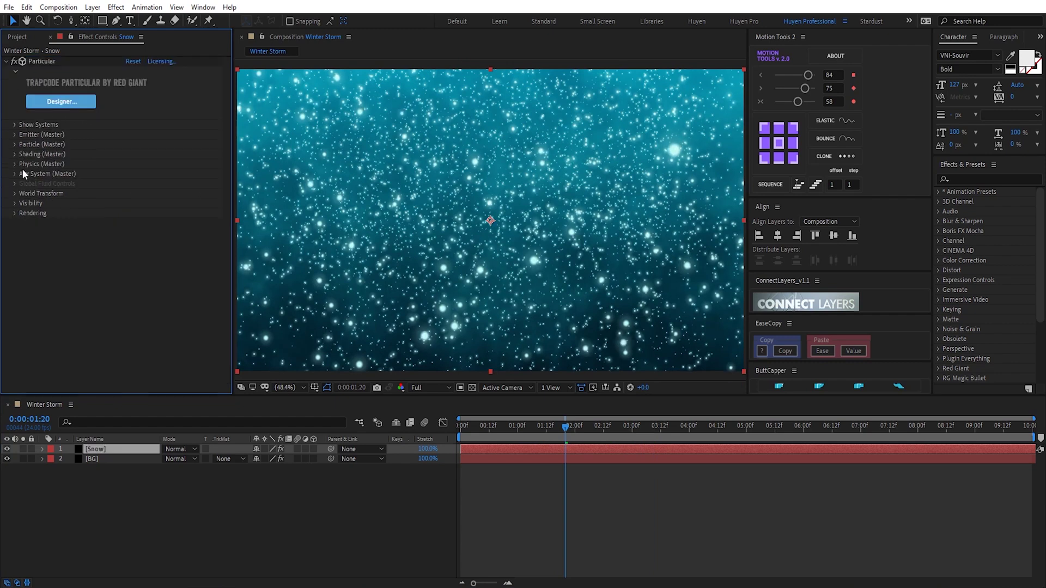
# Apply the trapezoid-shaped Size over Life preset so the particles grow at birth and shrink before death.
pyautogui.click(15, 144)
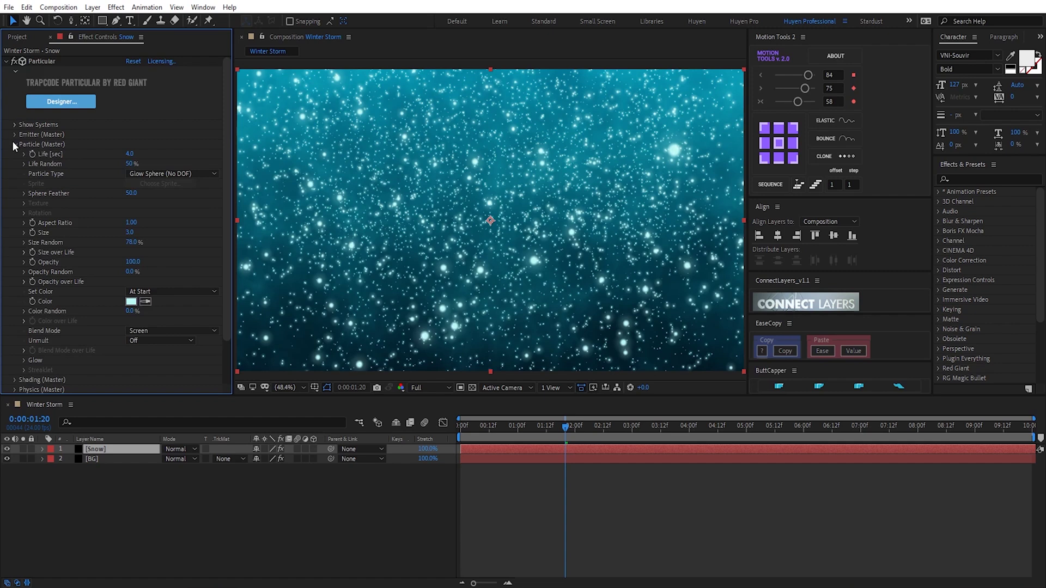
pyautogui.click(24, 252)
pyautogui.click(180, 331)
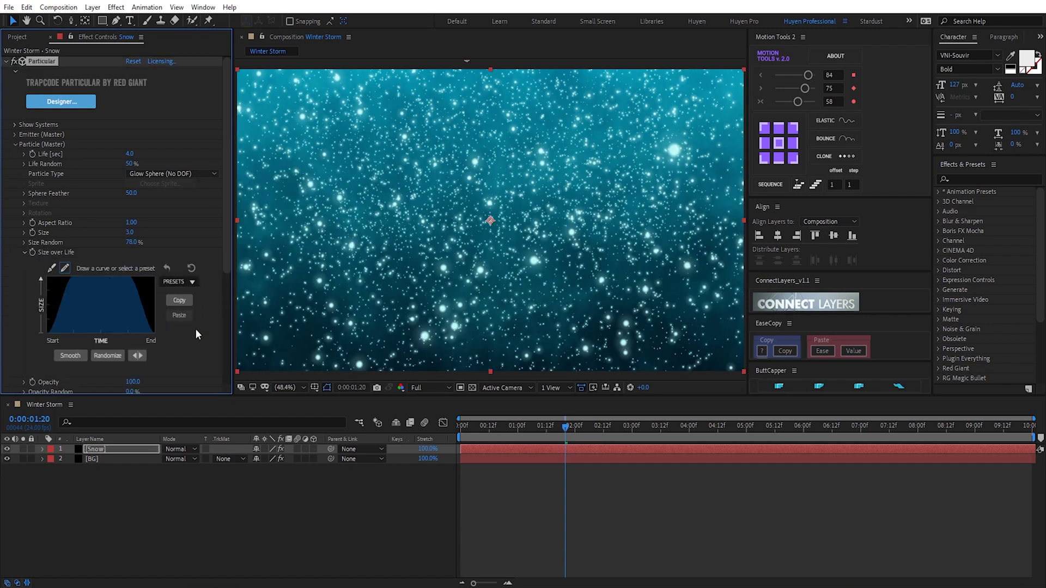
# Preview the snowfall from the start of the composition and return to the first frame.
pyautogui.click(519, 472)
pyautogui.moveTo(517, 425); pyautogui.dragTo(475, 427)
pyautogui.press('Home')
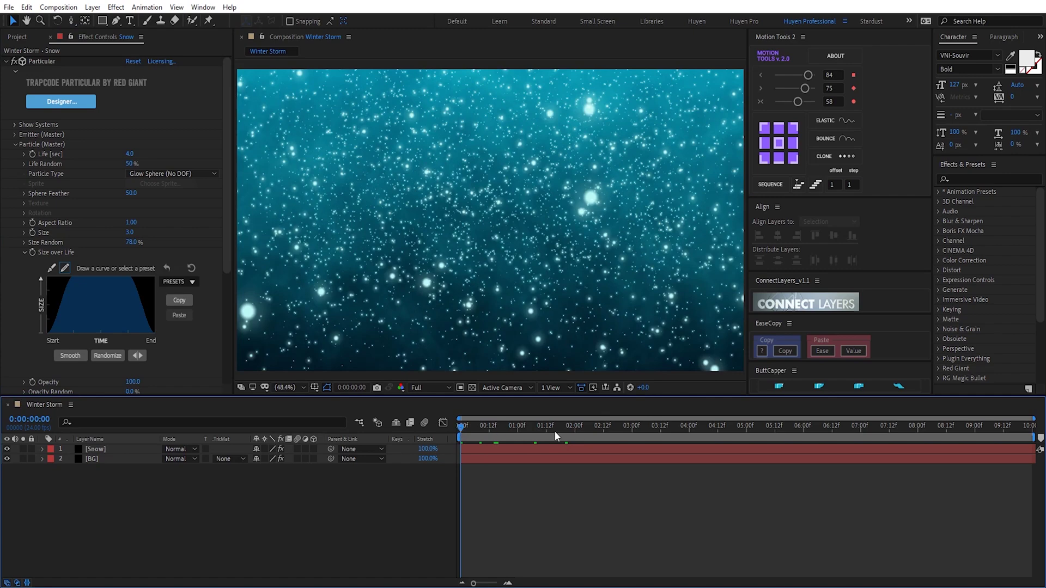
pyautogui.press('space')
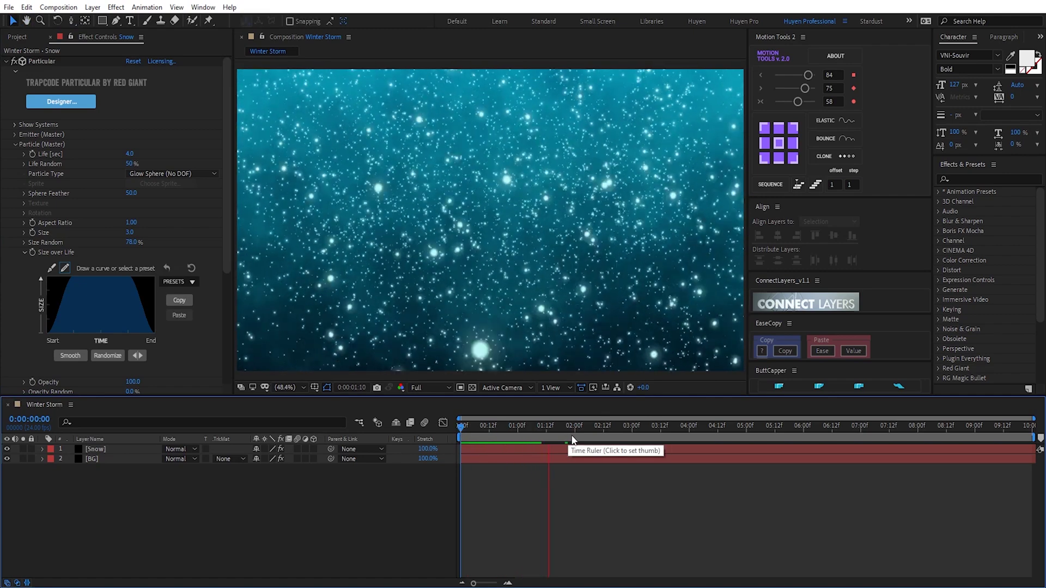
pyautogui.click(503, 427)
pyautogui.moveTo(503, 427); pyautogui.dragTo(442, 427)
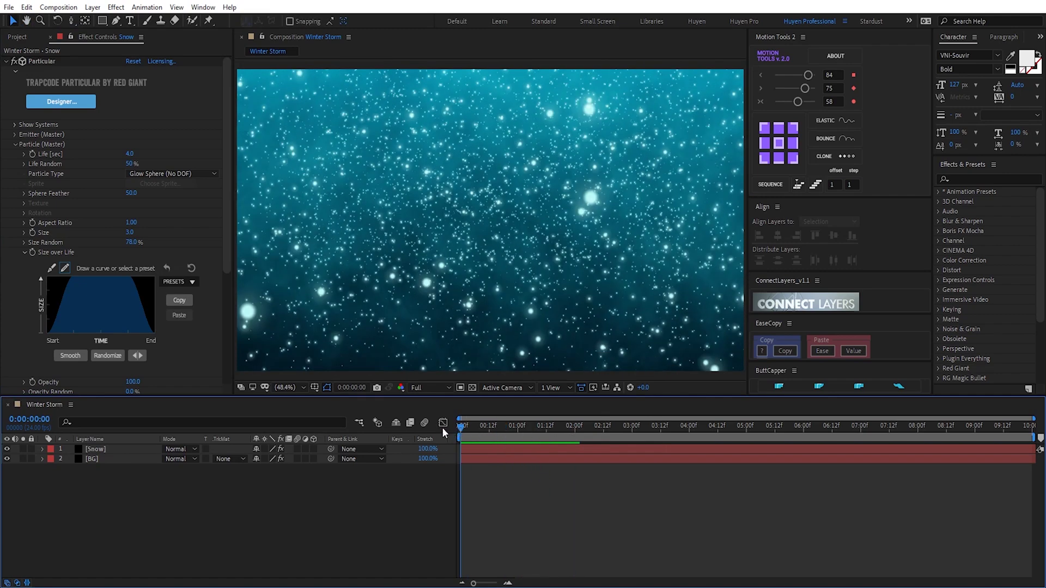
# Duplicate the Snow layer, rename the copy Snow Blur, and place it directly beneath Snow.
pyautogui.click(4, 62)
pyautogui.click(101, 450)
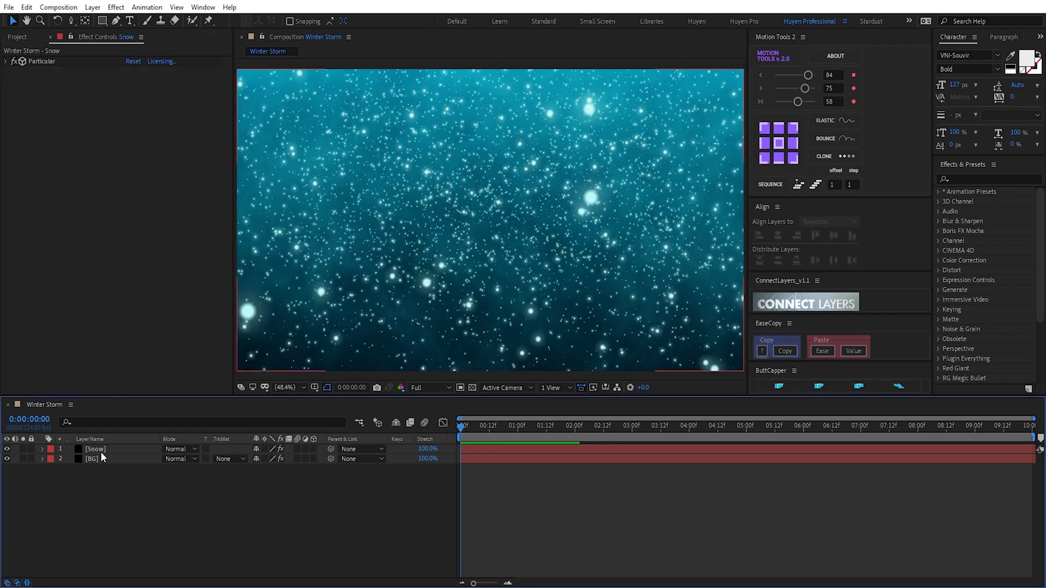
pyautogui.hotkey('ctrl', 'd')
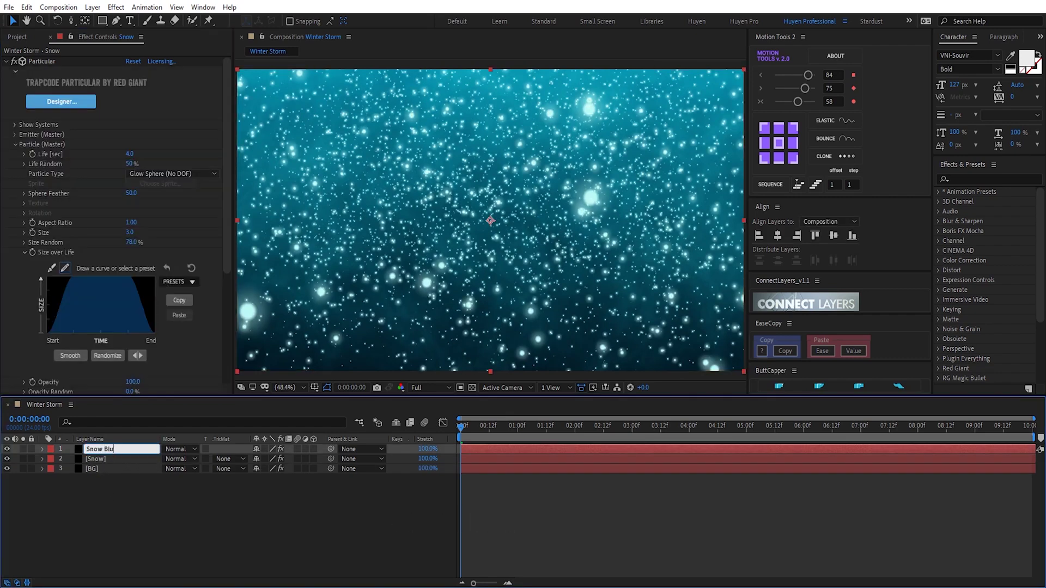
pyautogui.moveTo(116, 451); pyautogui.dragTo(112, 463)
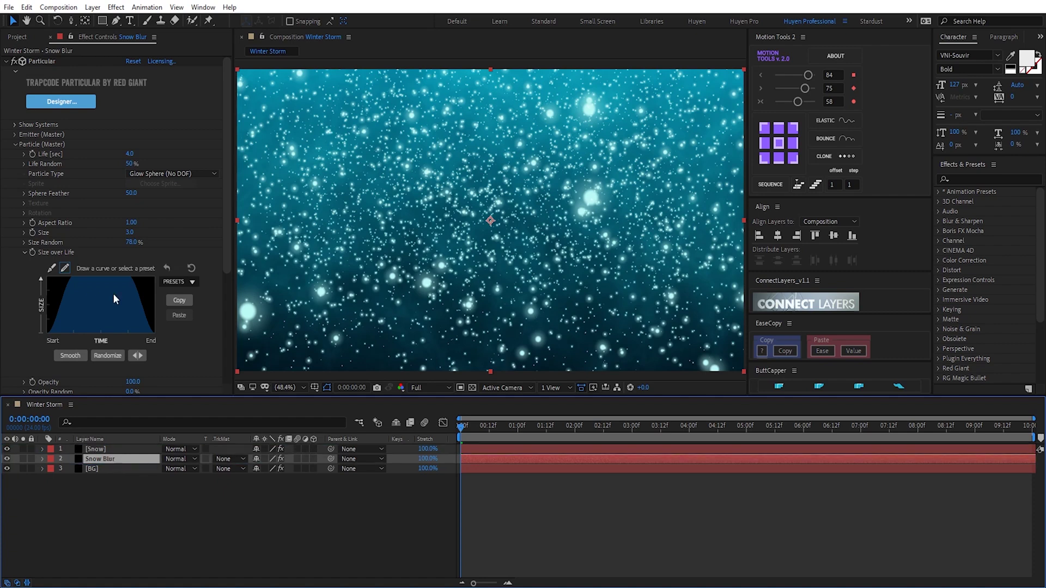
# Turn Motion Blur on in the Snow Blur layer's Particular rendering settings.
pyautogui.click(14, 145)
pyautogui.click(16, 213)
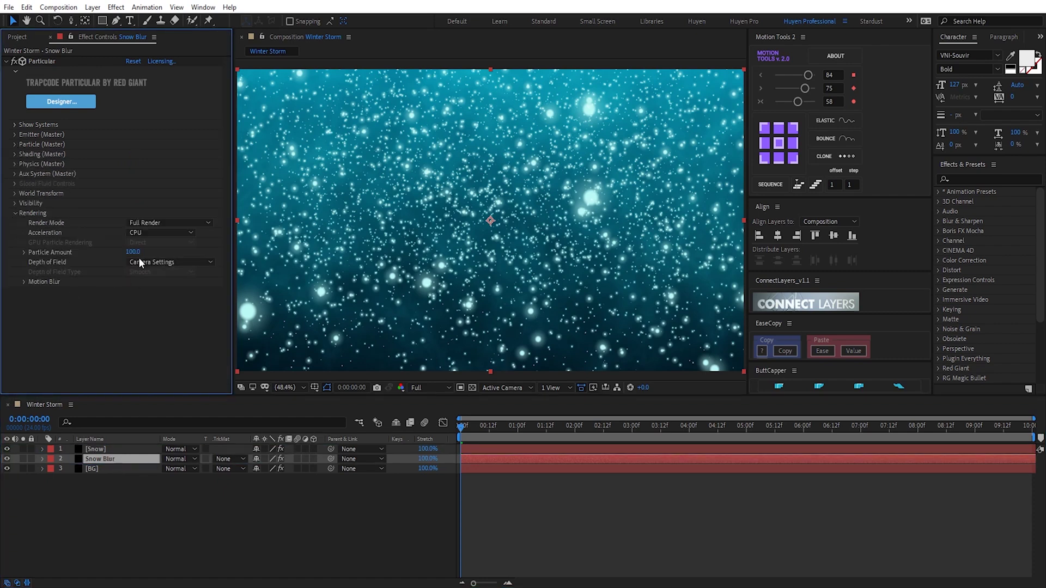
pyautogui.click(25, 282)
pyautogui.click(163, 291)
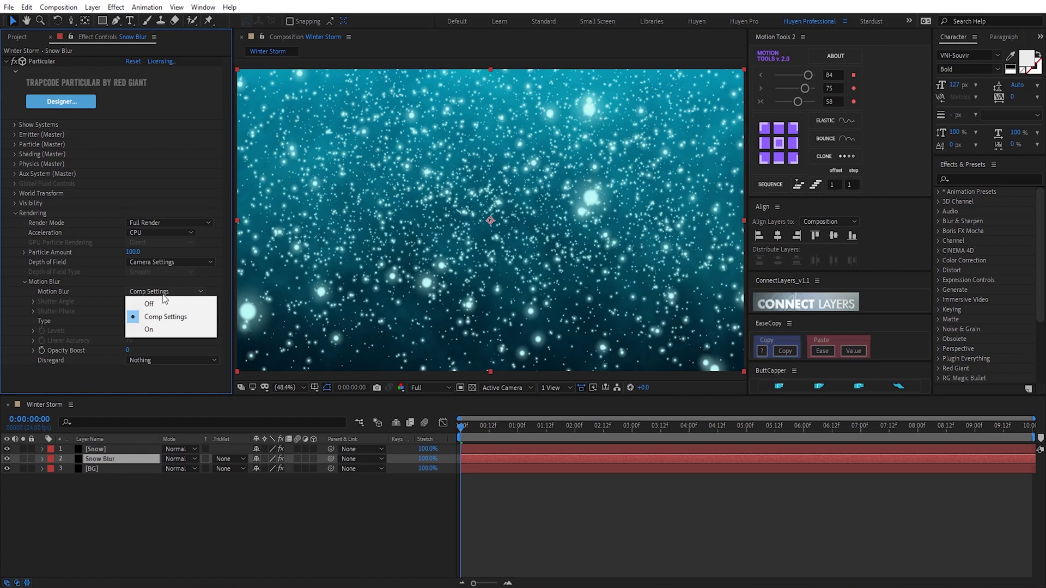
pyautogui.click(156, 329)
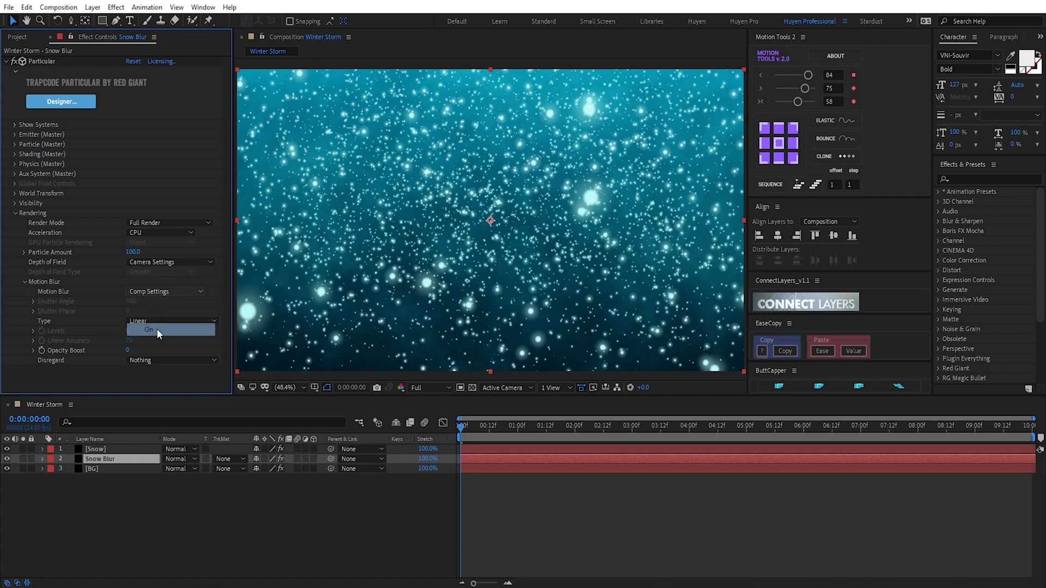
# Set the Snow Blur emitter's Random Seed to 104700 so its particles differ from the Snow layer.
pyautogui.click(14, 135)
pyautogui.scroll(-2, 21, 156)
pyautogui.scroll(-1, 108, 348)
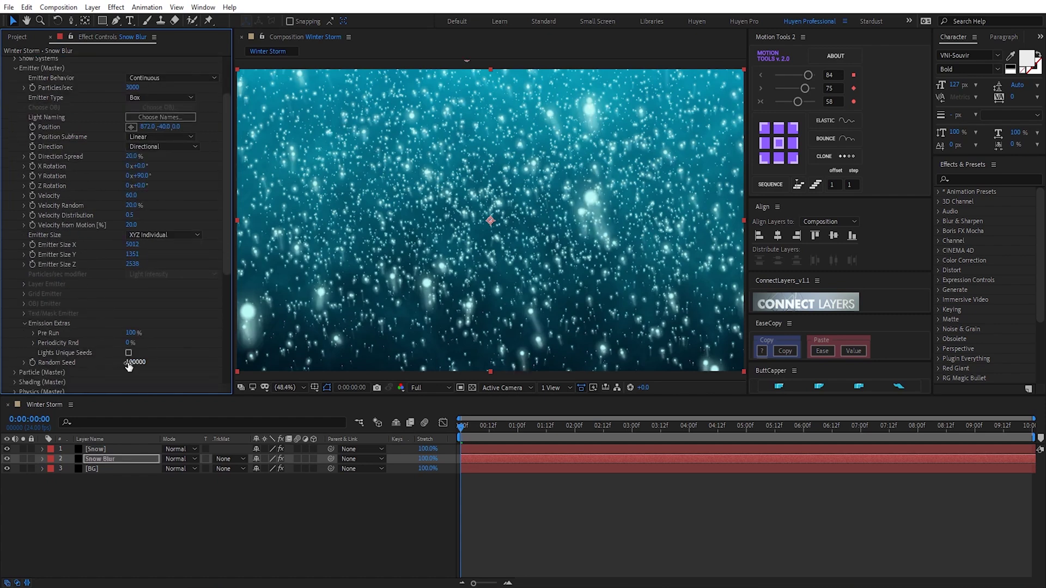
pyautogui.moveTo(276, 363); pyautogui.dragTo(374, 363)
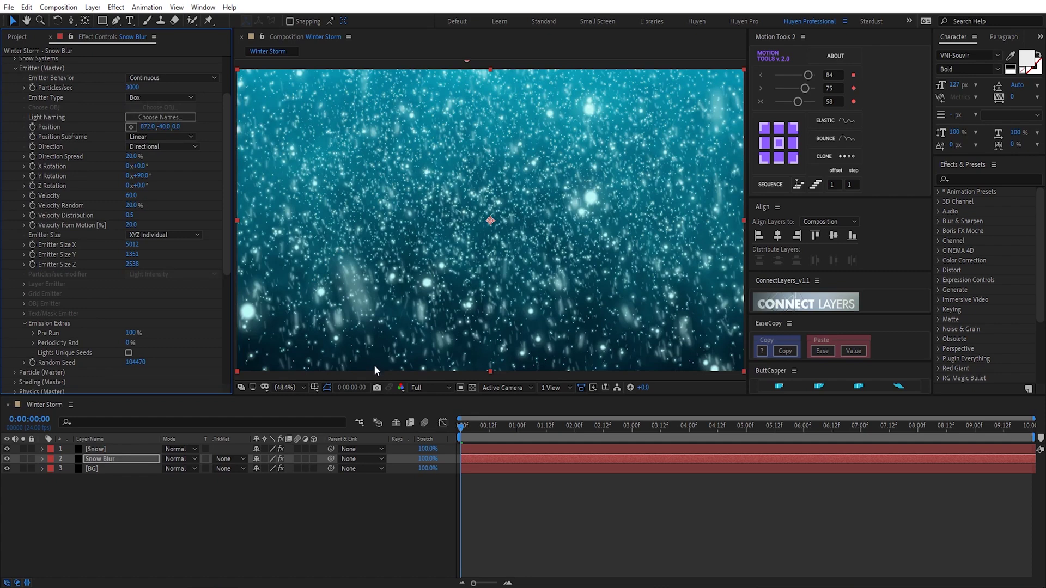
pyautogui.moveTo(154, 362); pyautogui.dragTo(156, 362)
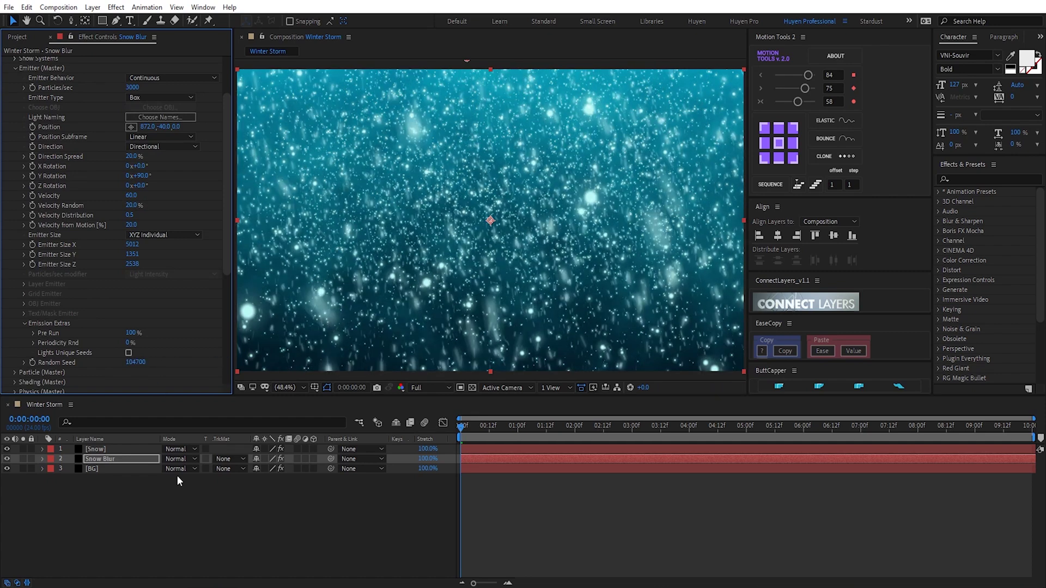
# Set the Snow layer's blending mode to Screen and scrub the timeline to check the combined snow.
pyautogui.click(177, 459)
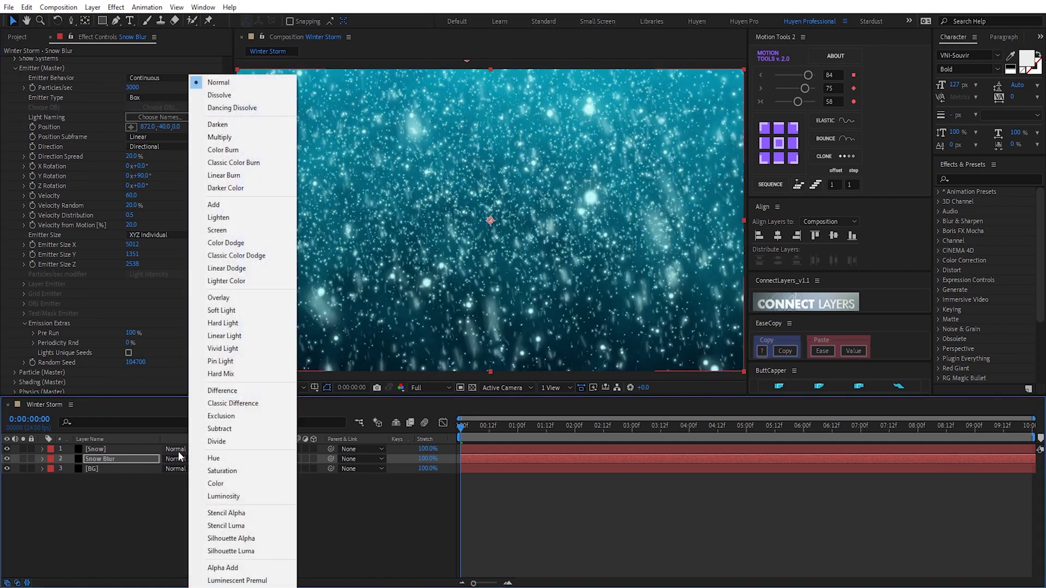
pyautogui.click(136, 451)
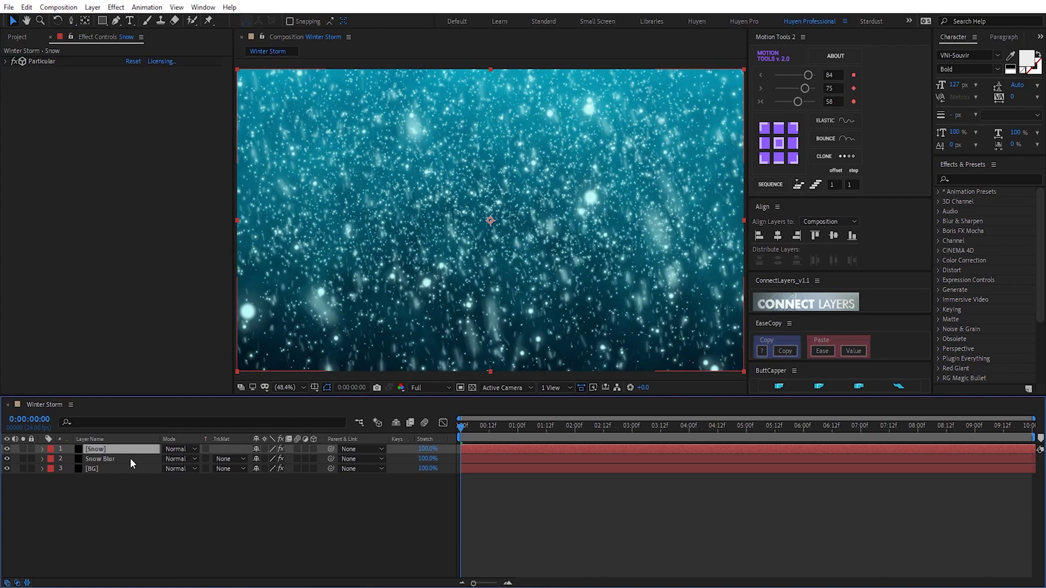
pyautogui.click(164, 459)
pyautogui.click(221, 233)
pyautogui.click(344, 531)
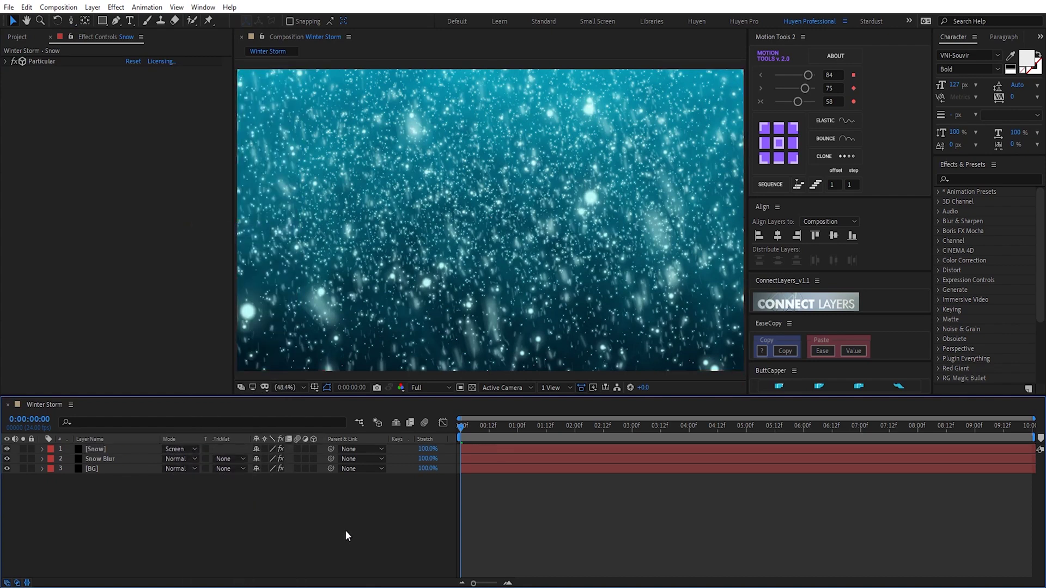
pyautogui.moveTo(462, 426); pyautogui.dragTo(619, 429)
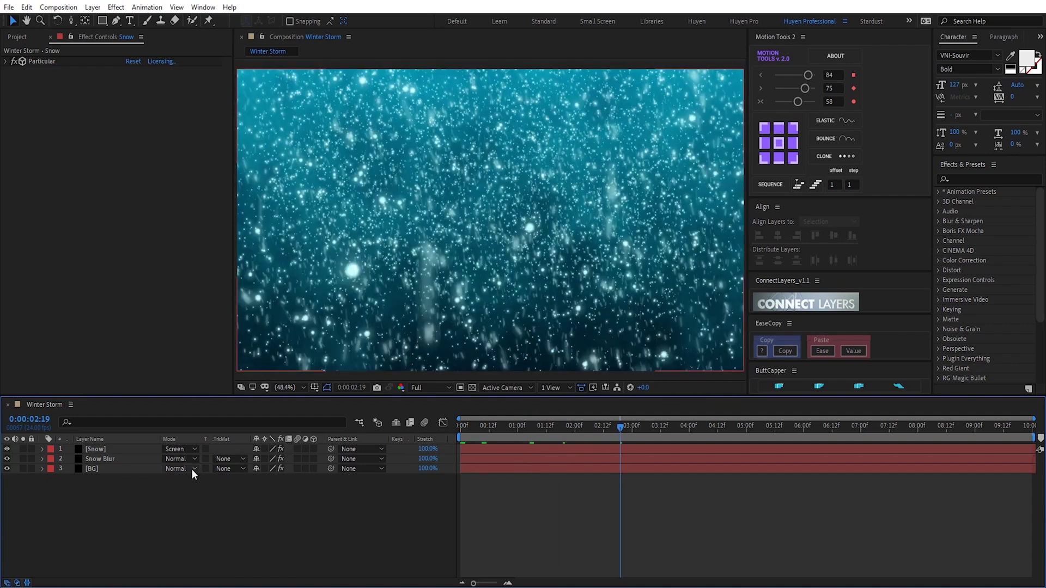
# Set the Snow Blur emitter's Particles/sec to 2000 and scrub the timeline to check the density.
pyautogui.click(136, 458)
pyautogui.click(132, 154)
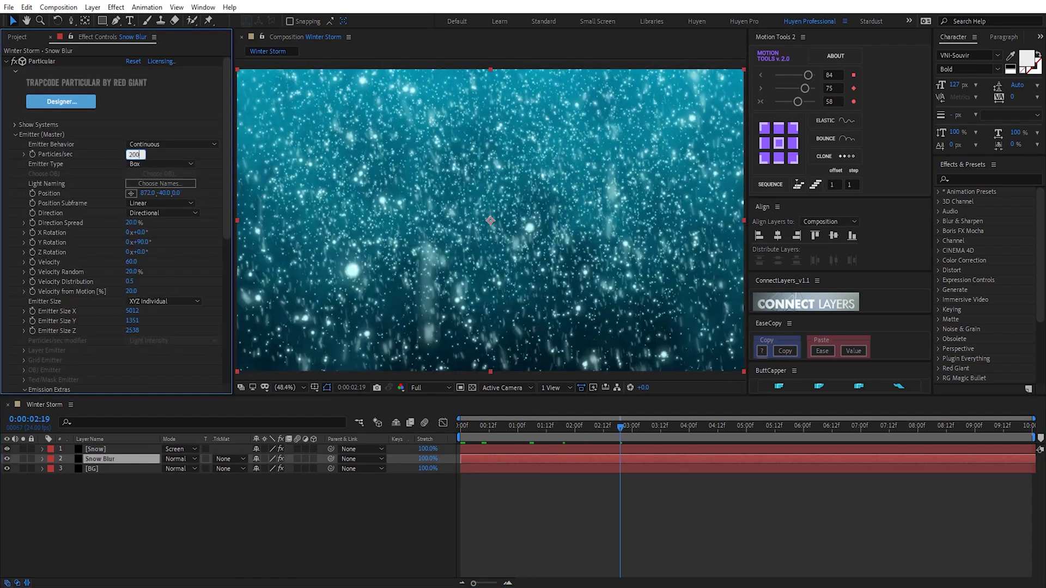
pyautogui.press('Return')
pyautogui.click(533, 498)
pyautogui.moveTo(541, 427); pyautogui.dragTo(613, 435)
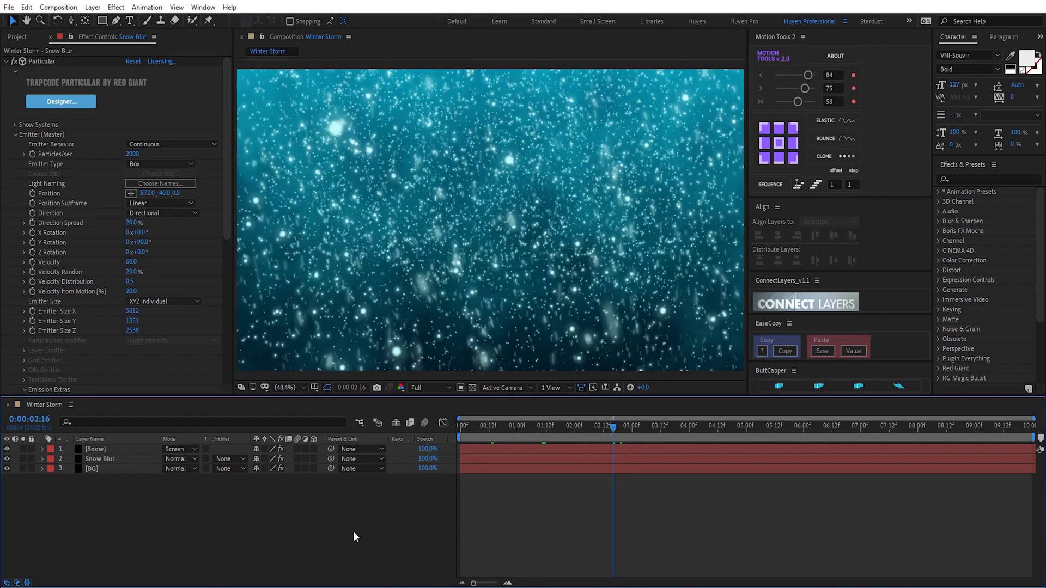
# Add a new camera with the default settings and expand its Transform properties in the timeline.
pyautogui.hotkey('ctrl', 'alt', 'shift', 'c')
pyautogui.press('Return')
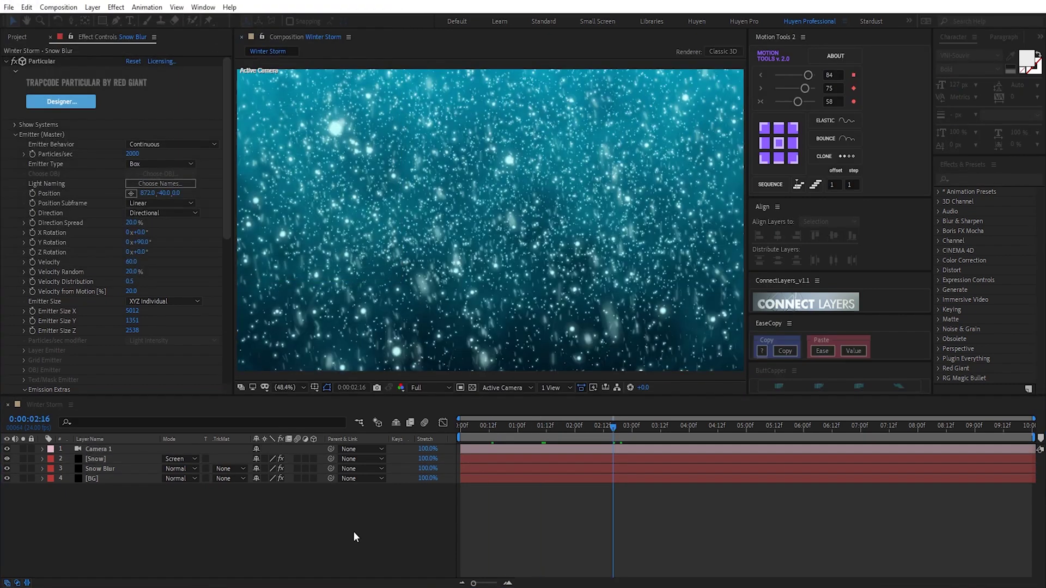
pyautogui.click(42, 449)
pyautogui.click(52, 459)
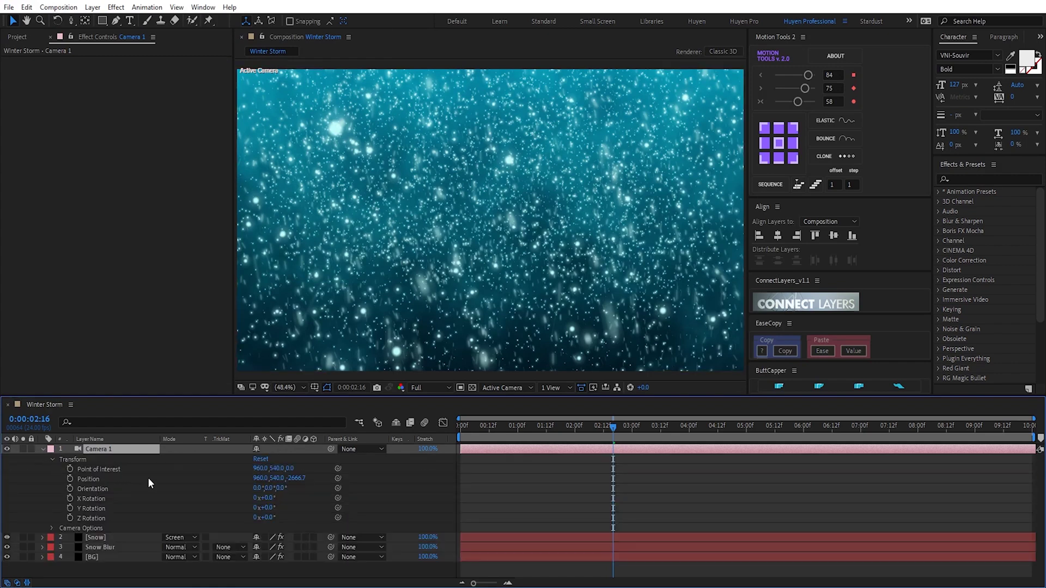
# Turn on the camera's Depth of Field and set its Focus Distance to 3144.7 pixels in a two-view horizontal layout.
pyautogui.click(54, 459)
pyautogui.click(51, 468)
pyautogui.click(258, 470)
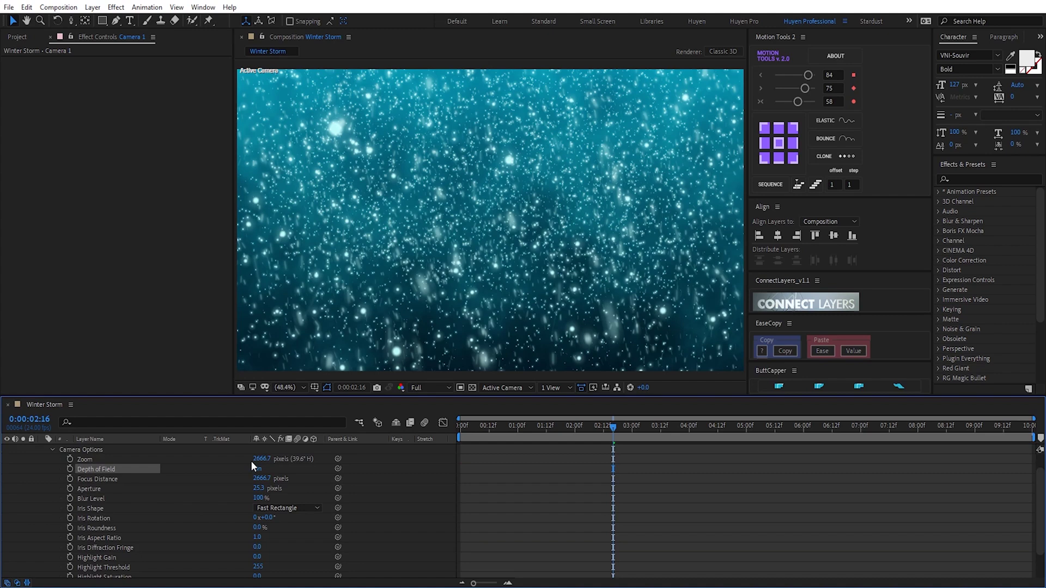
pyautogui.click(552, 387)
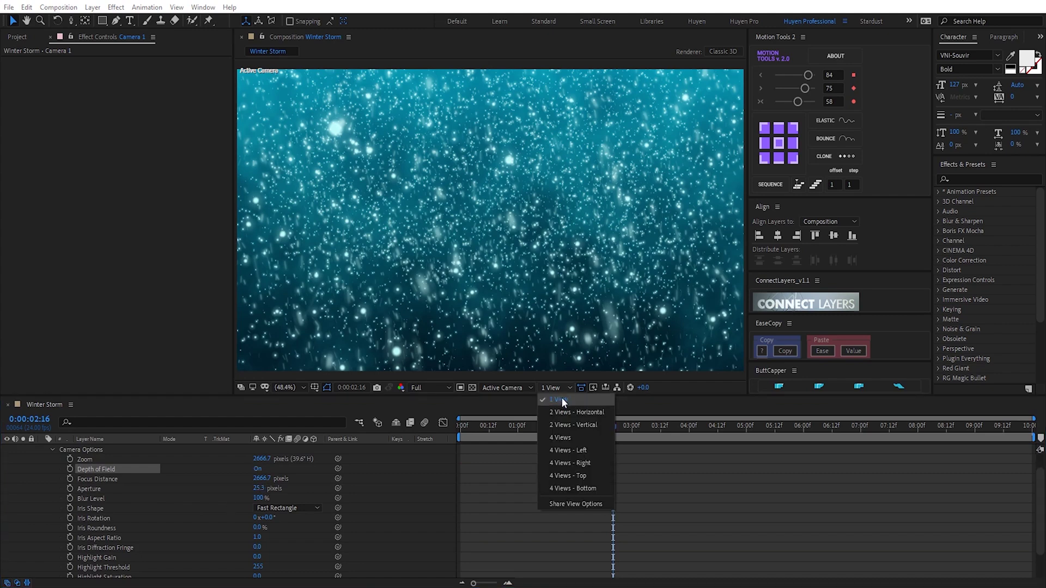
pyautogui.click(561, 416)
pyautogui.moveTo(256, 479); pyautogui.dragTo(496, 459)
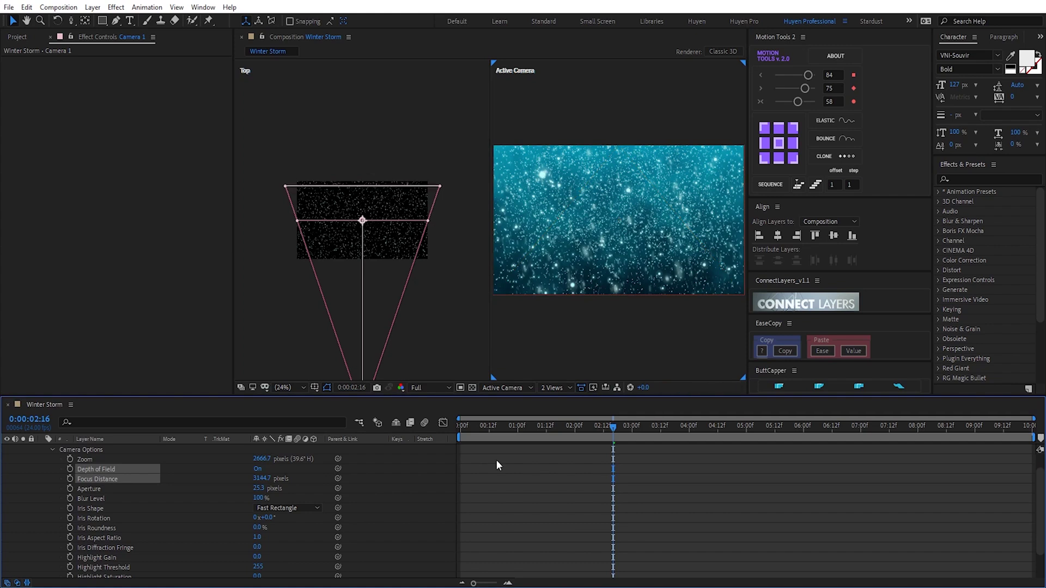
# Set the camera's Aperture to about 157.3 pixels and its Blur Level to 150%.
pyautogui.moveTo(256, 488); pyautogui.dragTo(329, 490)
pyautogui.click(260, 497)
pyautogui.write('15')
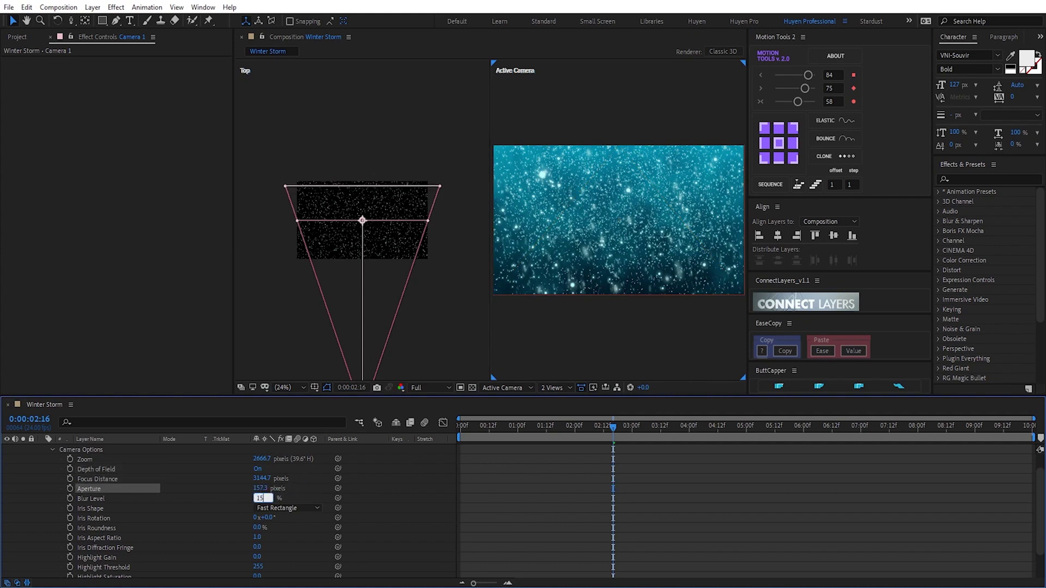
pyautogui.write('0')
pyautogui.press('Return')
# Collapse the camera's properties in the timeline and return the composition to a single view.
pyautogui.scroll(1, 38, 448)
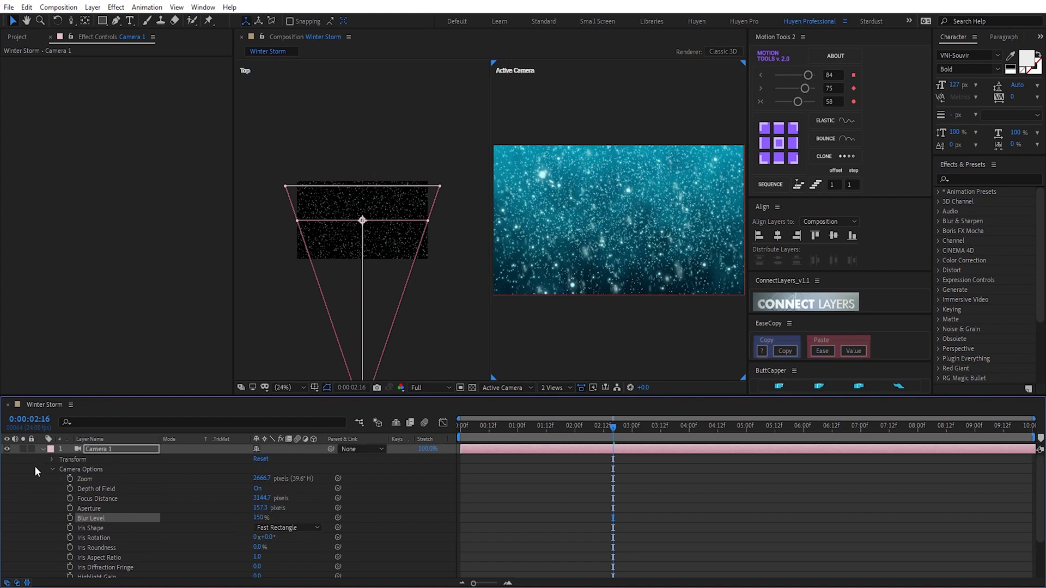
pyautogui.click(42, 449)
pyautogui.click(570, 388)
pyautogui.click(556, 409)
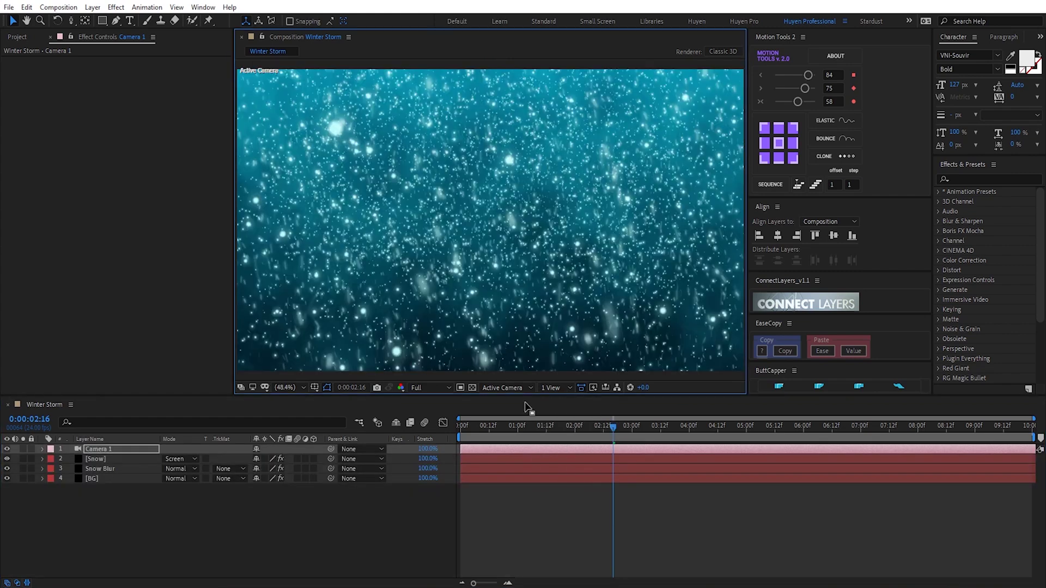
# Add a new adjustment layer above the camera and name it Effects.
pyautogui.click(266, 529)
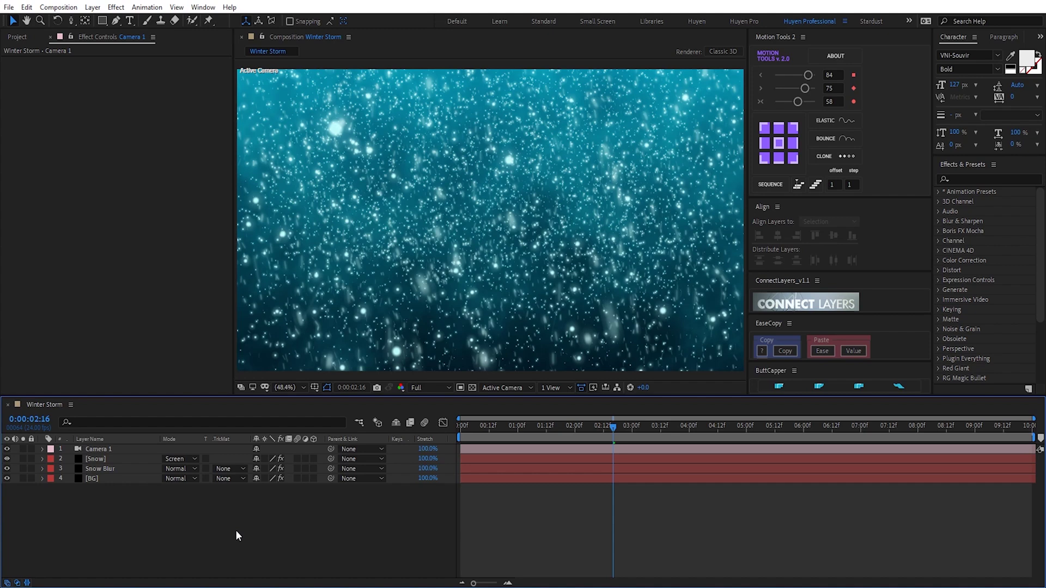
pyautogui.hotkey('ctrl', 'alt', 'y')
pyautogui.press('Return')
pyautogui.write('E')
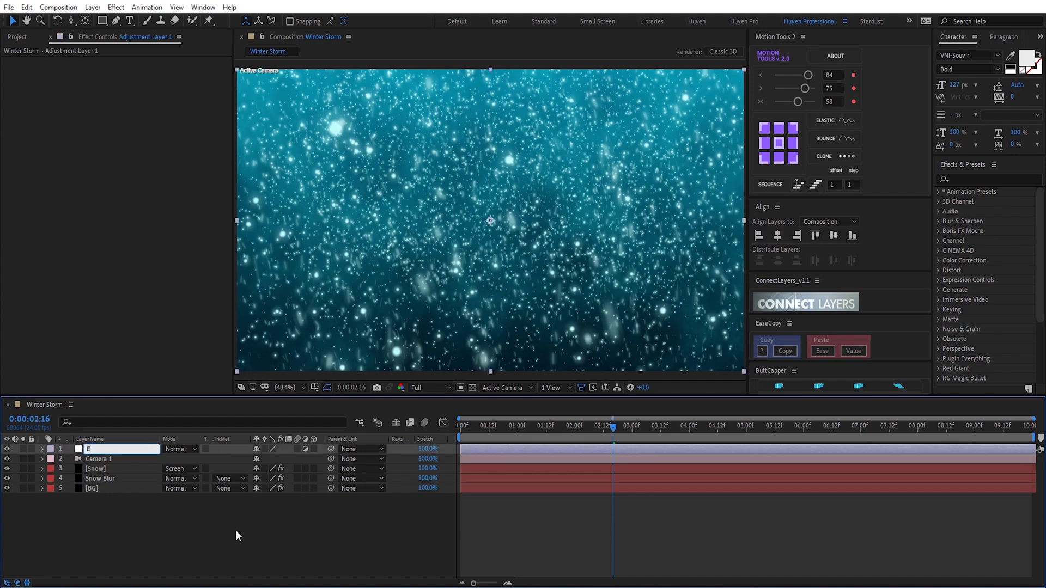
pyautogui.write('ffects')
pyautogui.press('Return')
# Apply Curves to the Effects layer, shape the RGB curve into a gentle S for more contrast, and scrub the timeline.
pyautogui.hotkey('ctrl', 'space')
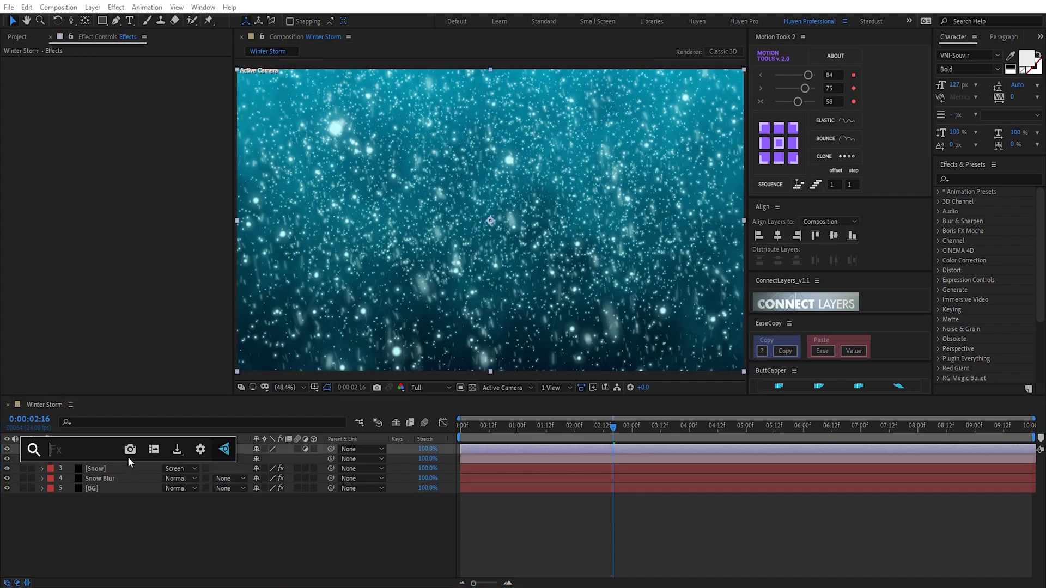
pyautogui.write('cur')
pyautogui.press('Return')
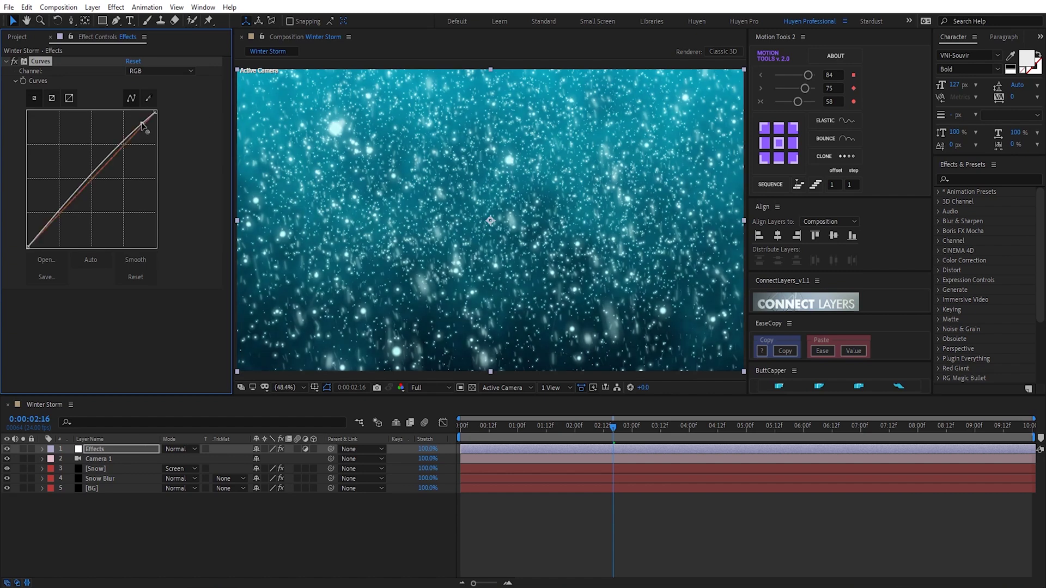
pyautogui.moveTo(139, 122); pyautogui.dragTo(138, 120)
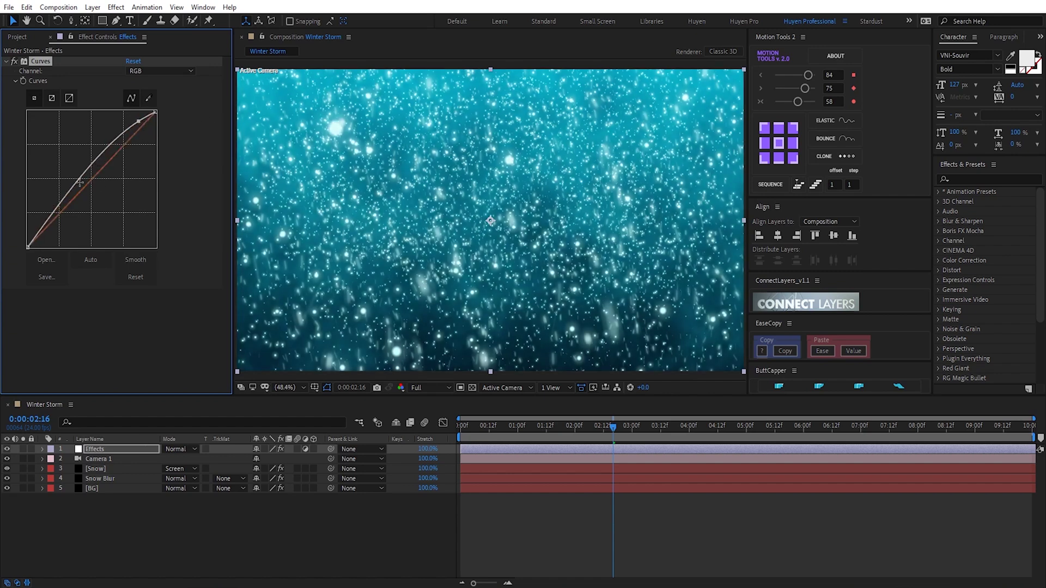
pyautogui.moveTo(46, 218); pyautogui.dragTo(56, 227)
pyautogui.moveTo(491, 430); pyautogui.dragTo(617, 442)
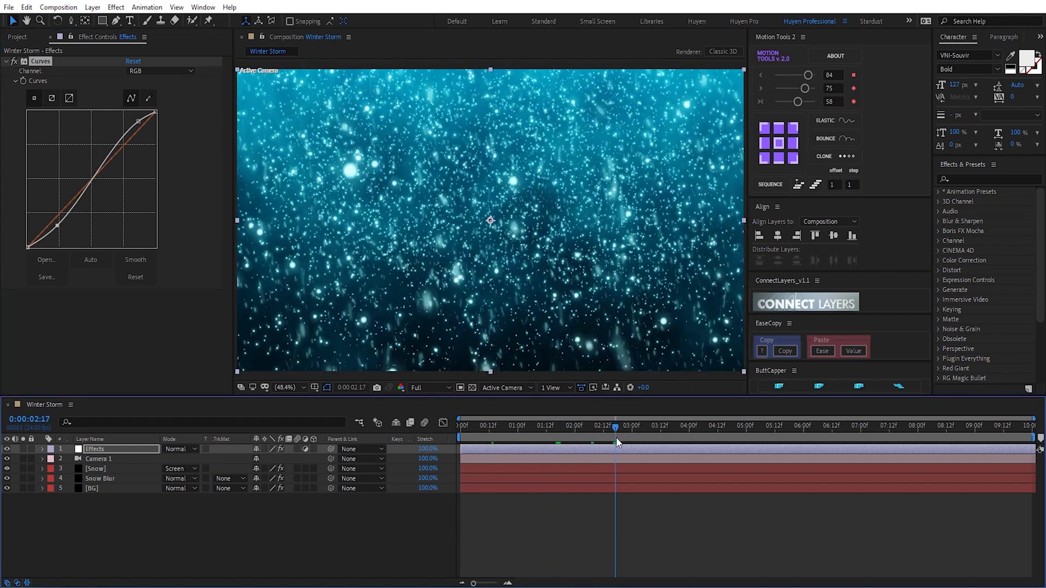
# Apply CC Vignette to the Effects layer with an Amount of 152 and scrub the timeline to check it.
pyautogui.click(184, 535)
pyautogui.click(123, 450)
pyautogui.hotkey('ctrl', 'space')
pyautogui.write('vi')
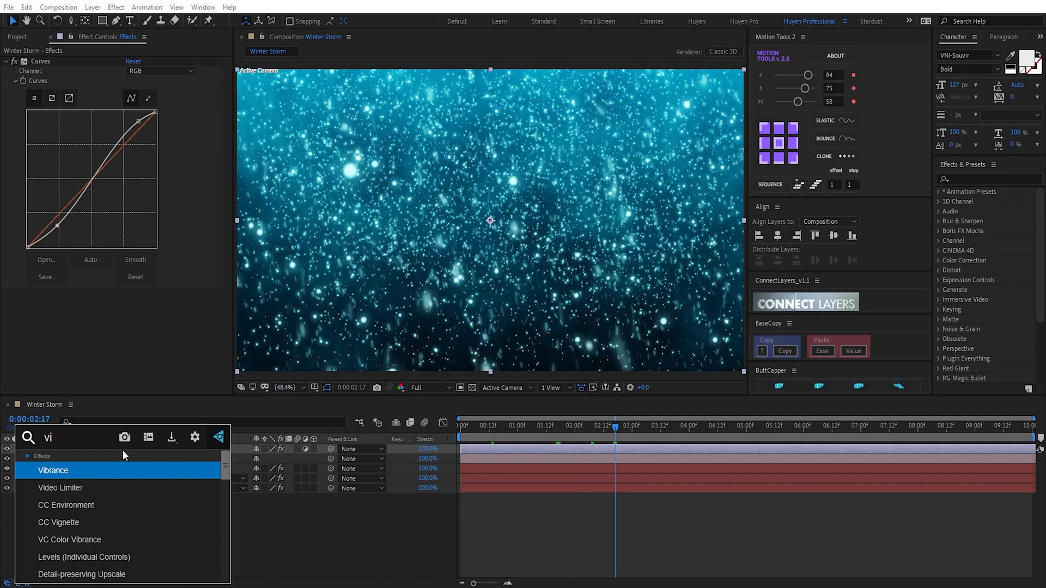
pyautogui.press('Down')
pyautogui.press('Down')
pyautogui.press('Down')
pyautogui.press('Return')
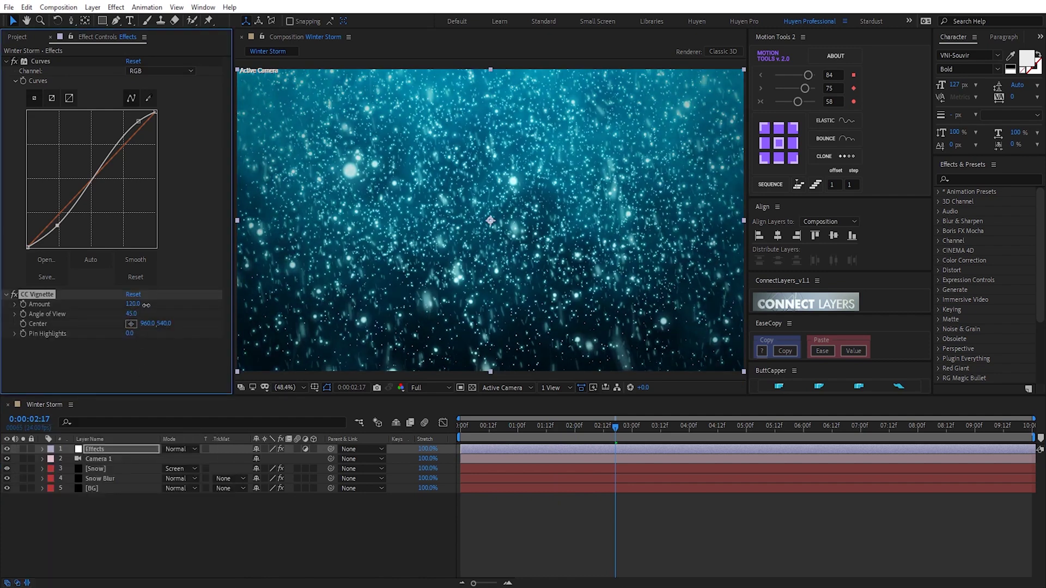
pyautogui.click(279, 544)
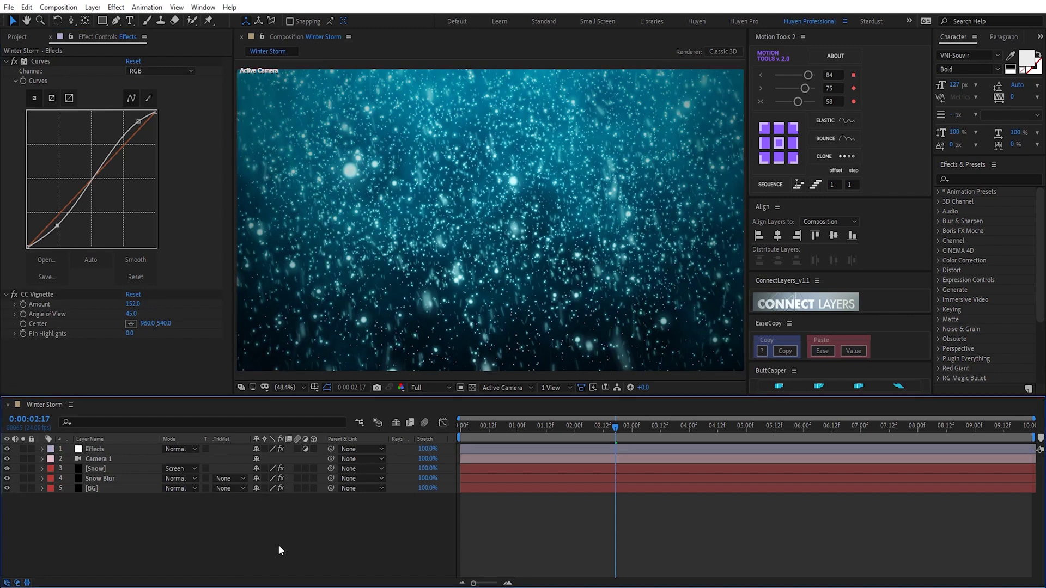
pyautogui.moveTo(491, 423); pyautogui.dragTo(745, 447)
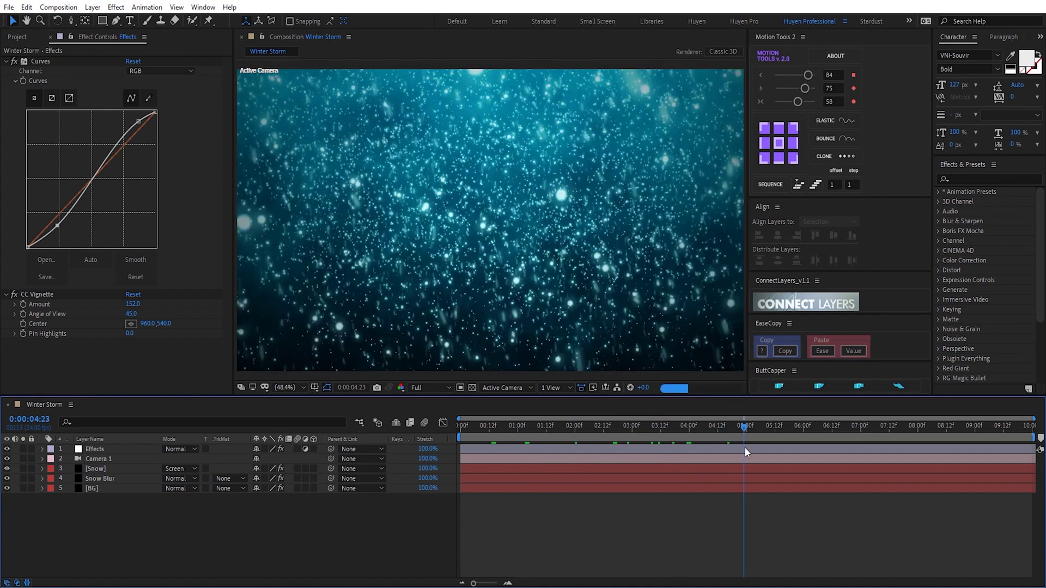
# Set the Snow Blur layer's Particular particle Size to 5.
pyautogui.click(111, 478)
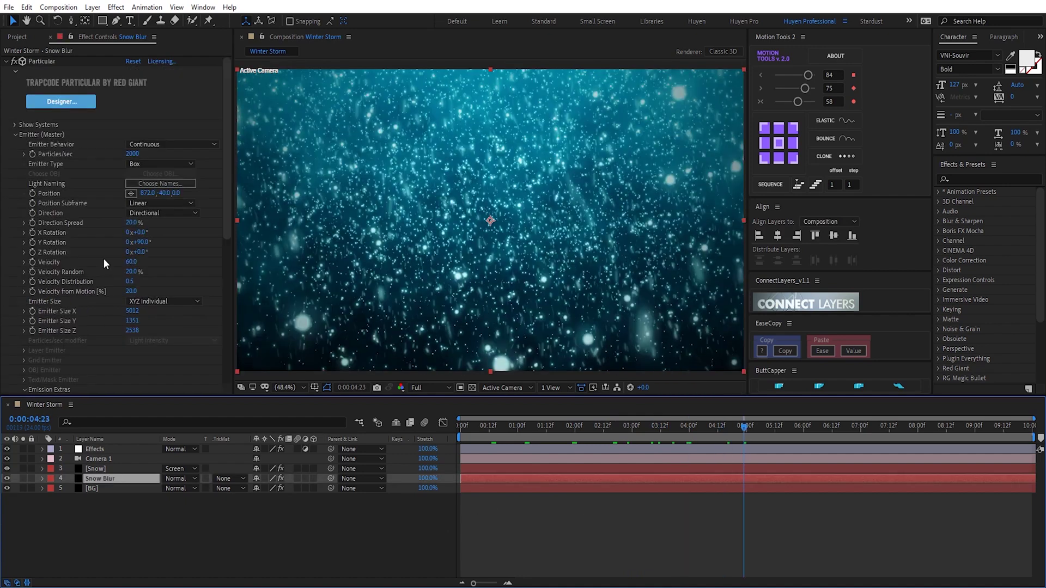
pyautogui.click(14, 134)
pyautogui.click(12, 144)
pyautogui.scroll(-3, 22, 163)
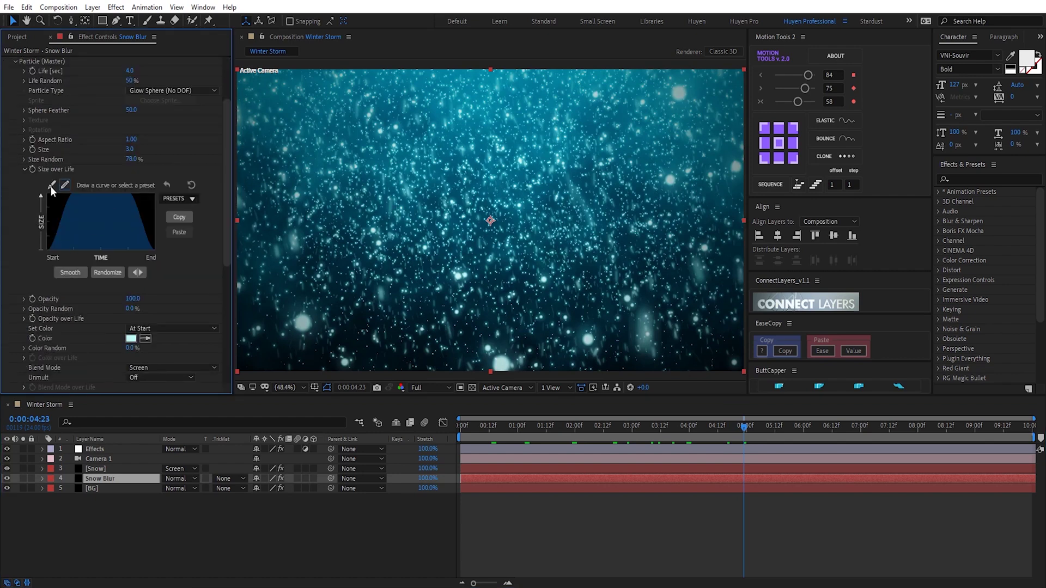
pyautogui.click(129, 150)
pyautogui.press('Return')
pyautogui.scroll(3, 36, 102)
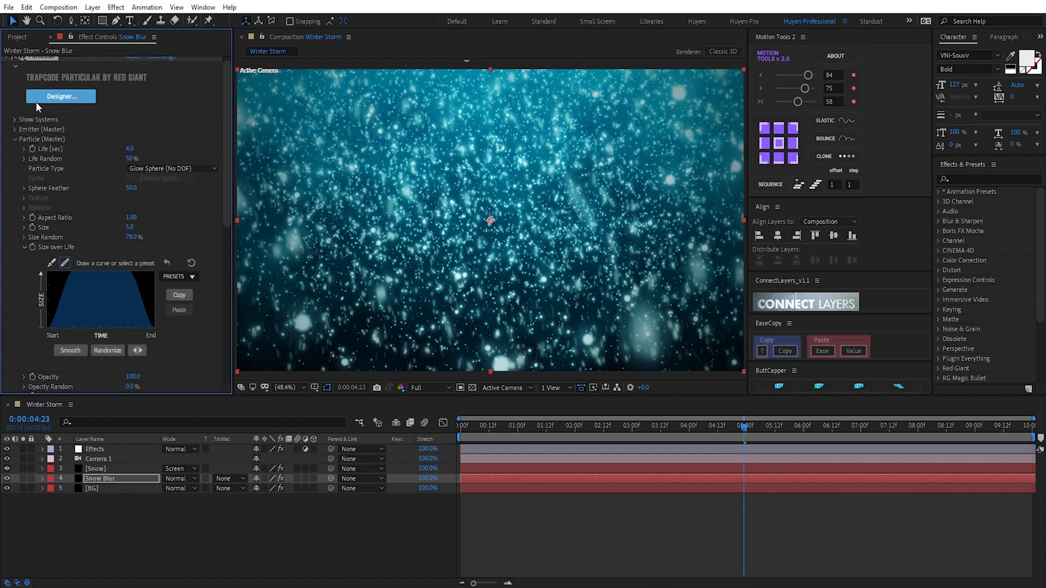
# Try a Color Random of 36% on the Snow Blur particles and preview other frames.
pyautogui.scroll(1, 15, 100)
pyautogui.scroll(-4, 131, 305)
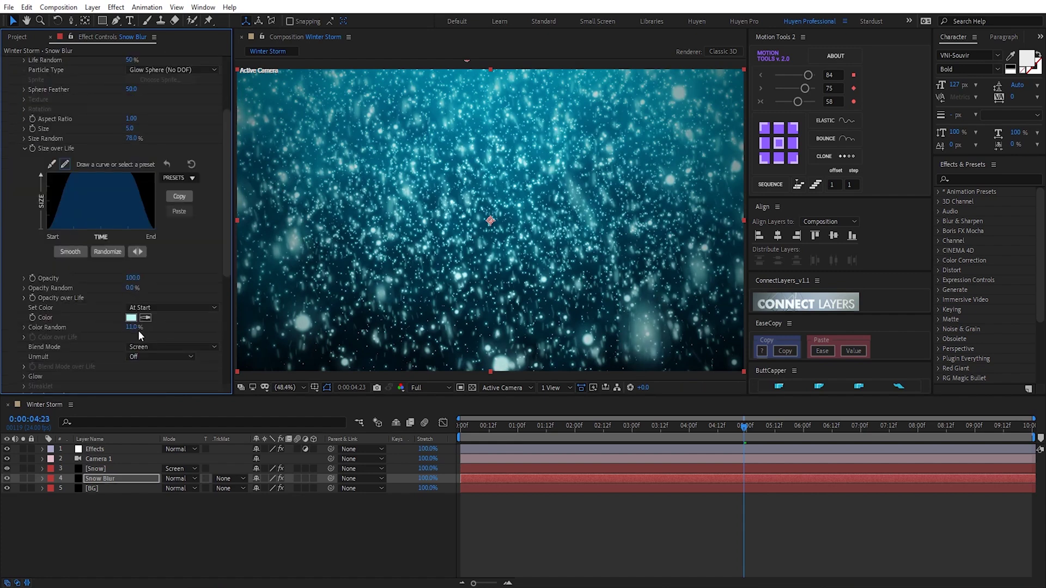
pyautogui.moveTo(138, 331); pyautogui.dragTo(145, 334)
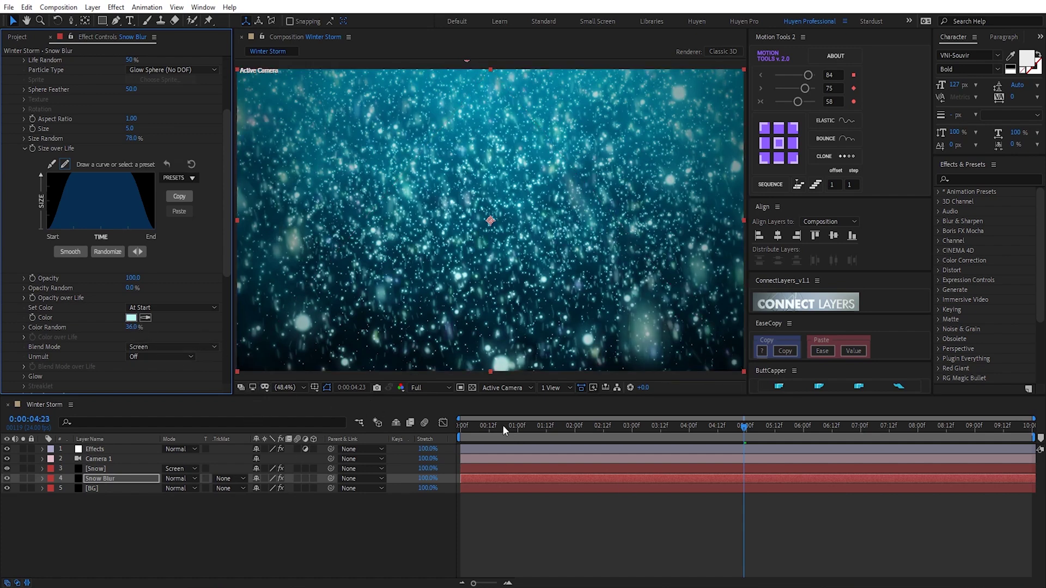
pyautogui.click(559, 429)
pyautogui.click(580, 430)
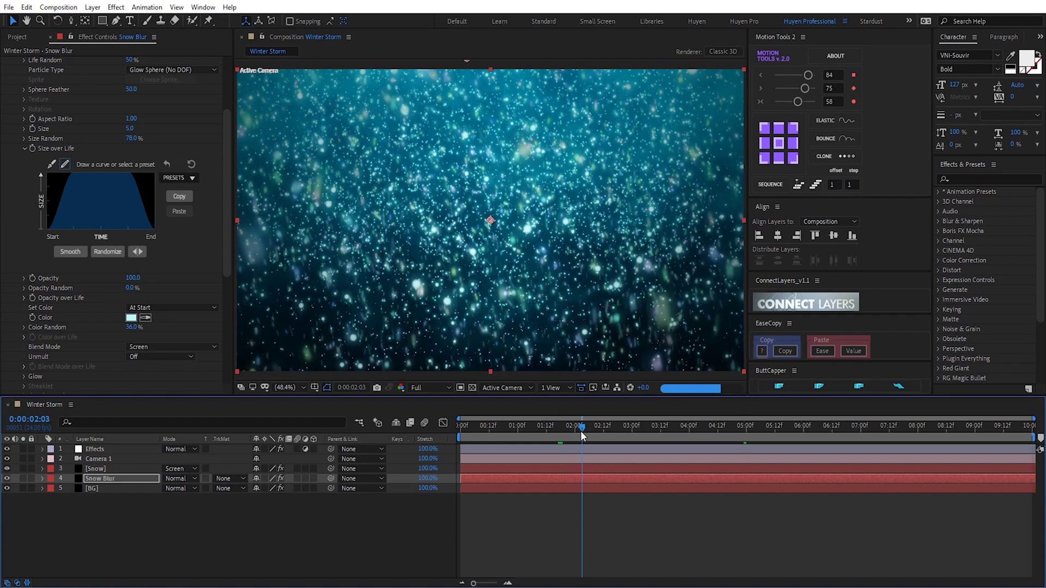
# Try a Color Random of 20% on the Snow Blur particles and scrub the timeline to compare.
pyautogui.click(131, 328)
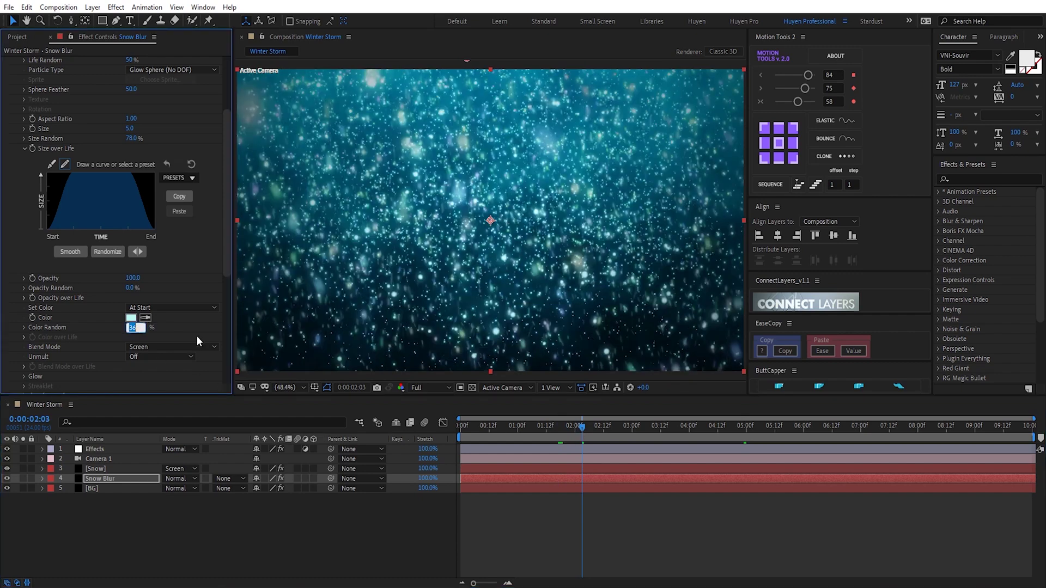
pyautogui.write('20')
pyautogui.press('Return')
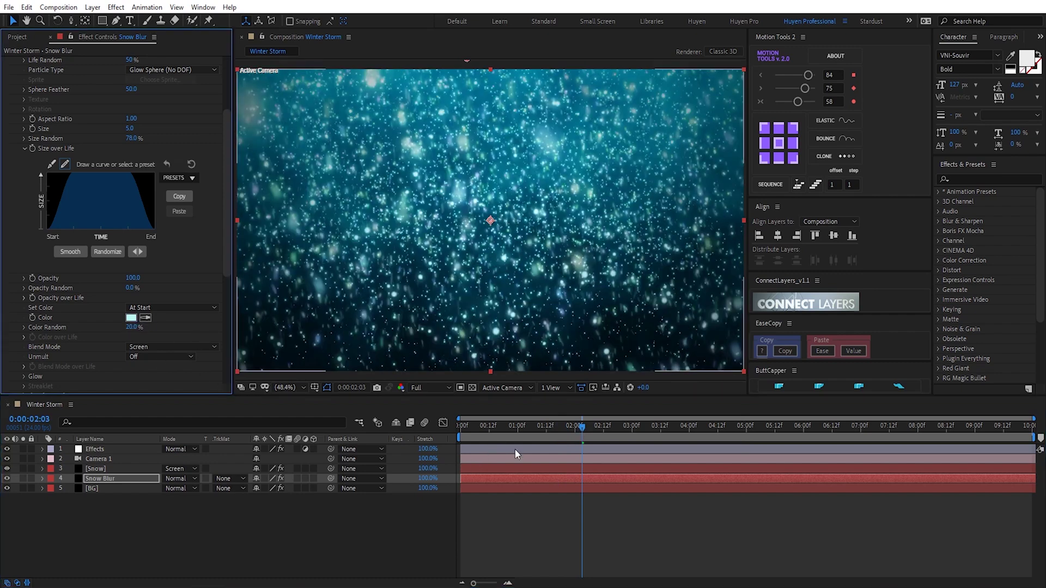
pyautogui.click(497, 552)
pyautogui.moveTo(516, 423); pyautogui.dragTo(623, 433)
# Set the Snow Blur particles' Color Random to 15%.
pyautogui.click(134, 328)
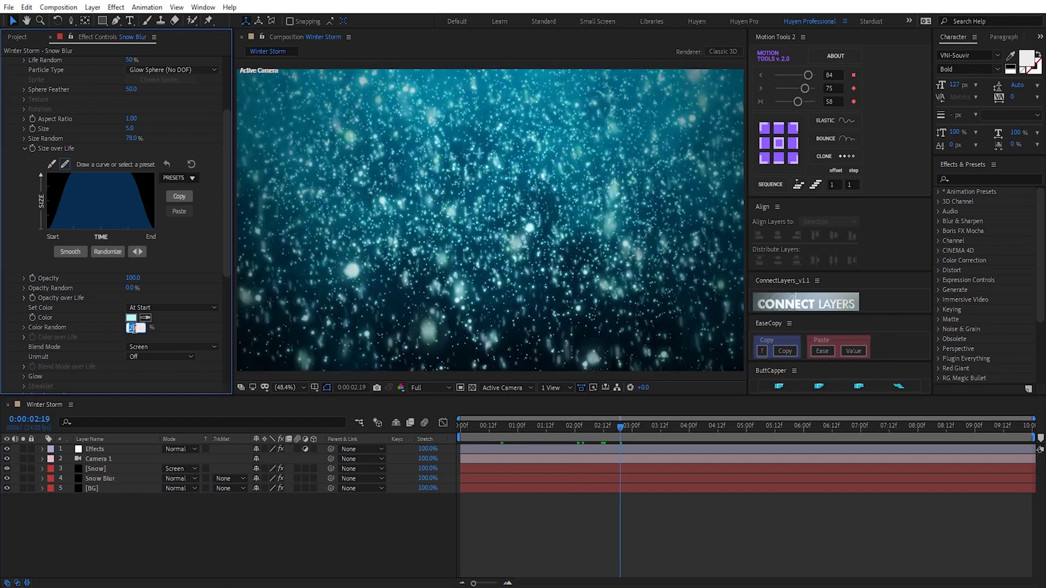
pyautogui.write('15')
pyautogui.press('Return')
pyautogui.click(377, 554)
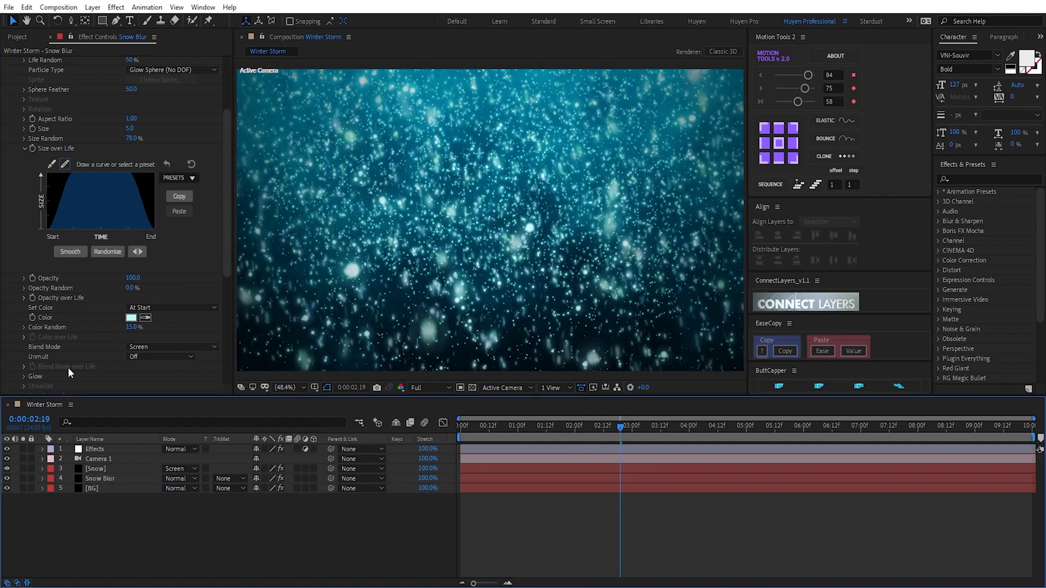
# Collapse the Particular effect on Snow Blur and scrub the early part of the timeline to review the snowfall.
pyautogui.scroll(10, 15, 141)
pyautogui.click(5, 61)
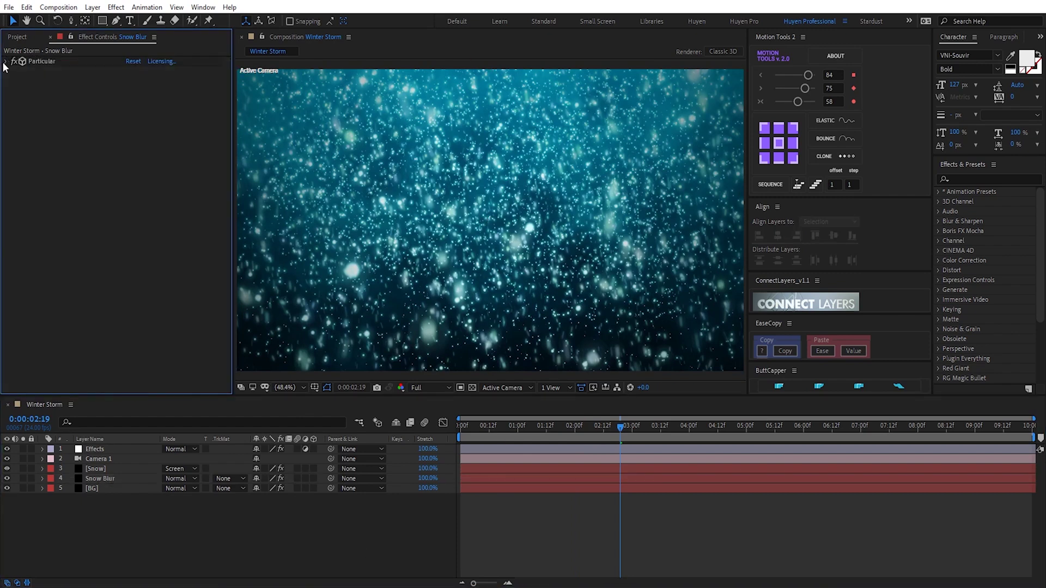
pyautogui.moveTo(564, 427)
pyautogui.mouseDown()
pyautogui.moveTo(589, 427)
pyautogui.moveTo(528, 432)
pyautogui.moveTo(546, 432)
pyautogui.mouseUp()
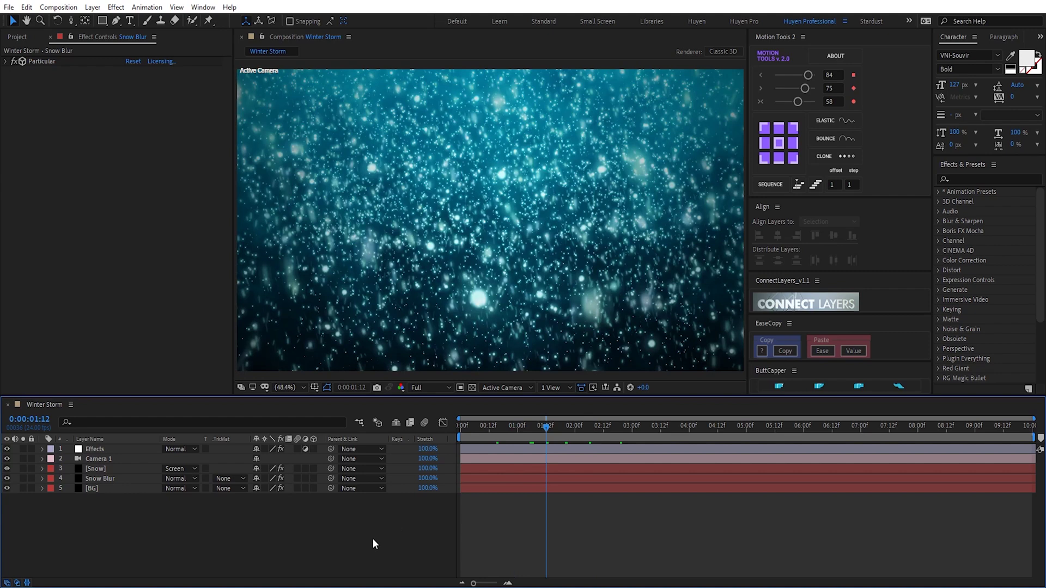
pyautogui.moveTo(479, 429)
pyautogui.mouseDown()
pyautogui.moveTo(462, 425)
pyautogui.moveTo(496, 431)
pyautogui.moveTo(486, 434)
pyautogui.mouseUp()
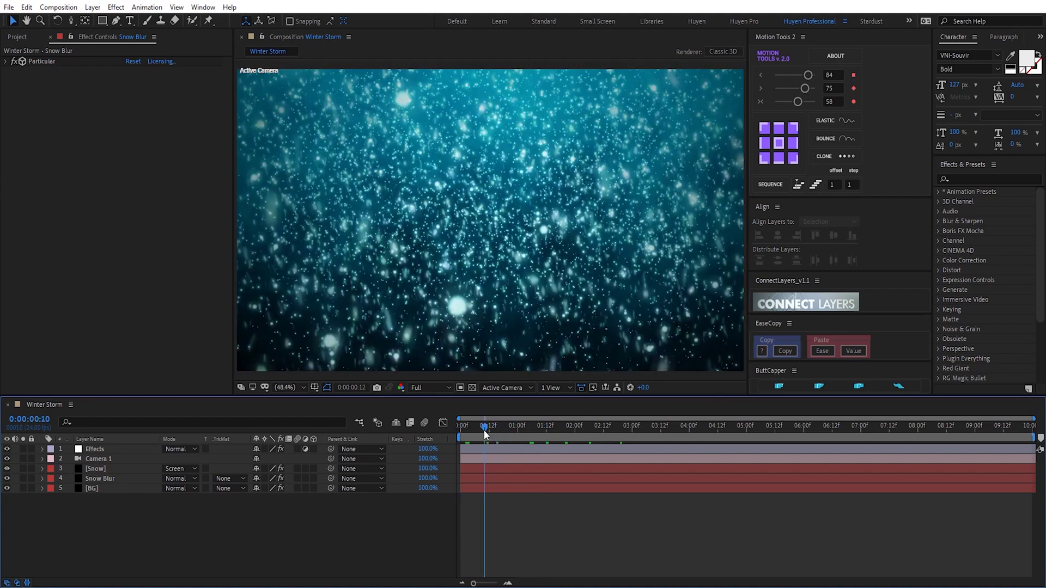